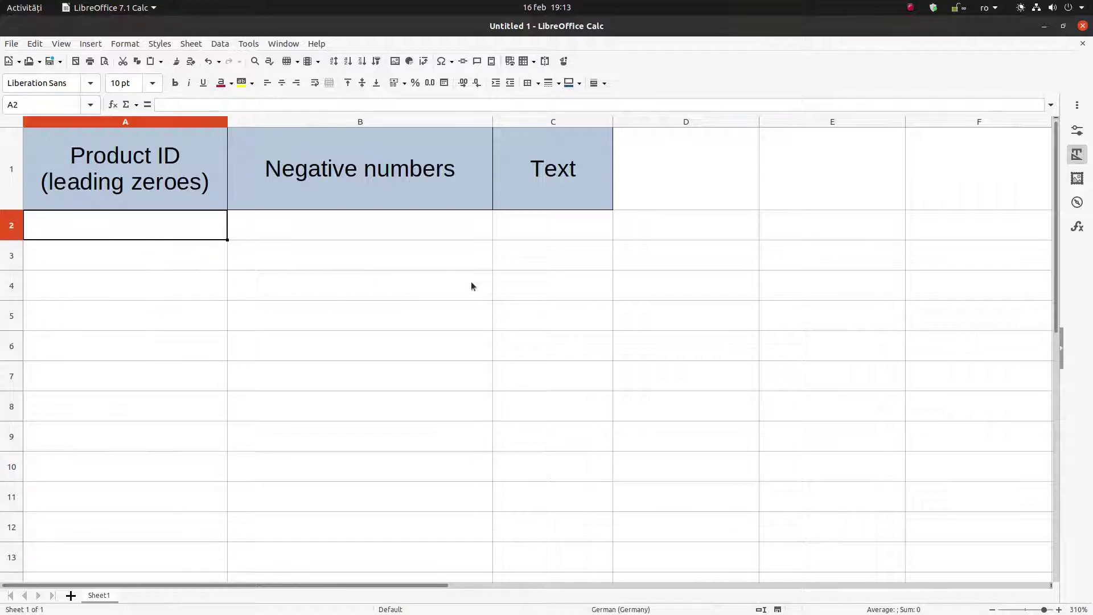
- Apply All Borders grid lines to the table body A2:C10
{"action": "left_click_drag", "start_coordinate": [195, 239], "coordinate": [558, 464]}
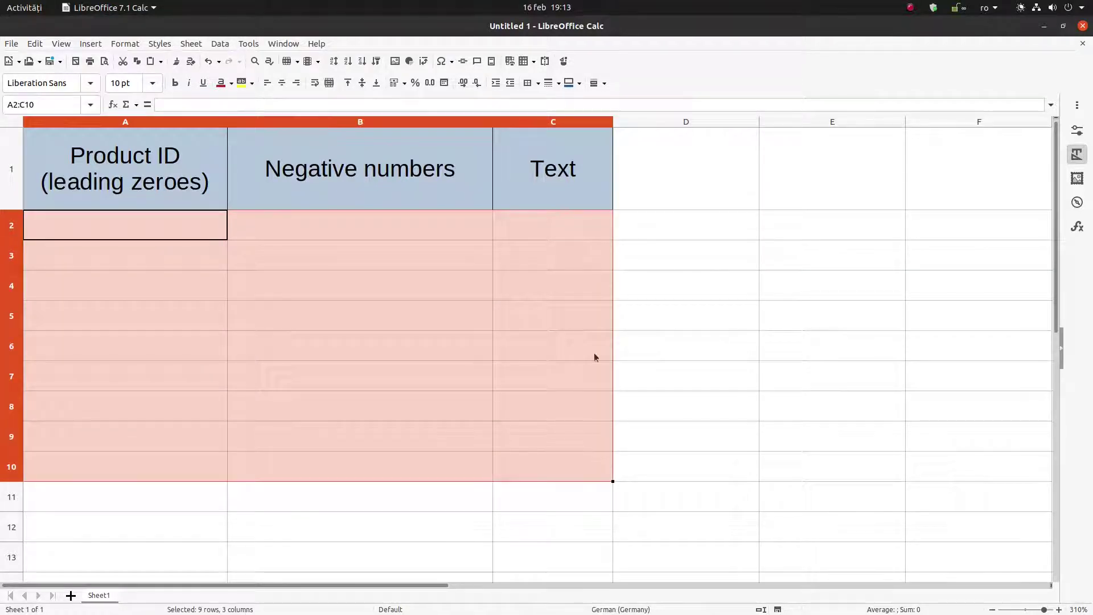
{"action": "left_click", "coordinate": [538, 83]}
{"action": "left_click", "coordinate": [578, 142]}
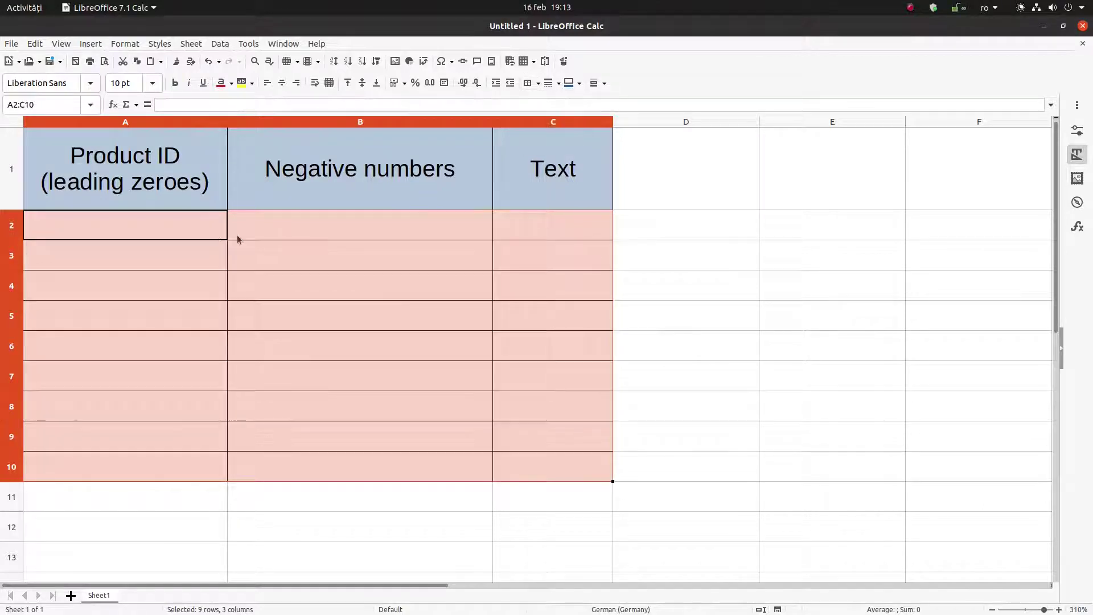
{"action": "left_click", "coordinate": [196, 236]}
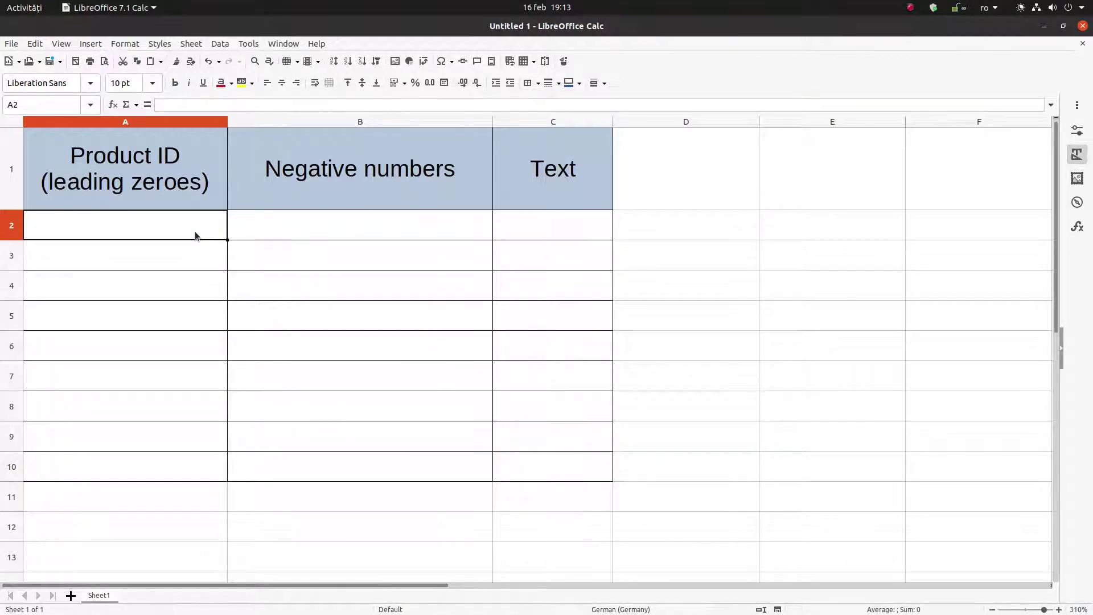
- Enter 1 as the first Product ID in A2, clearing a stray 2 from A3
{"action": "type", "text": "1"}
{"action": "key", "text": "Return"}
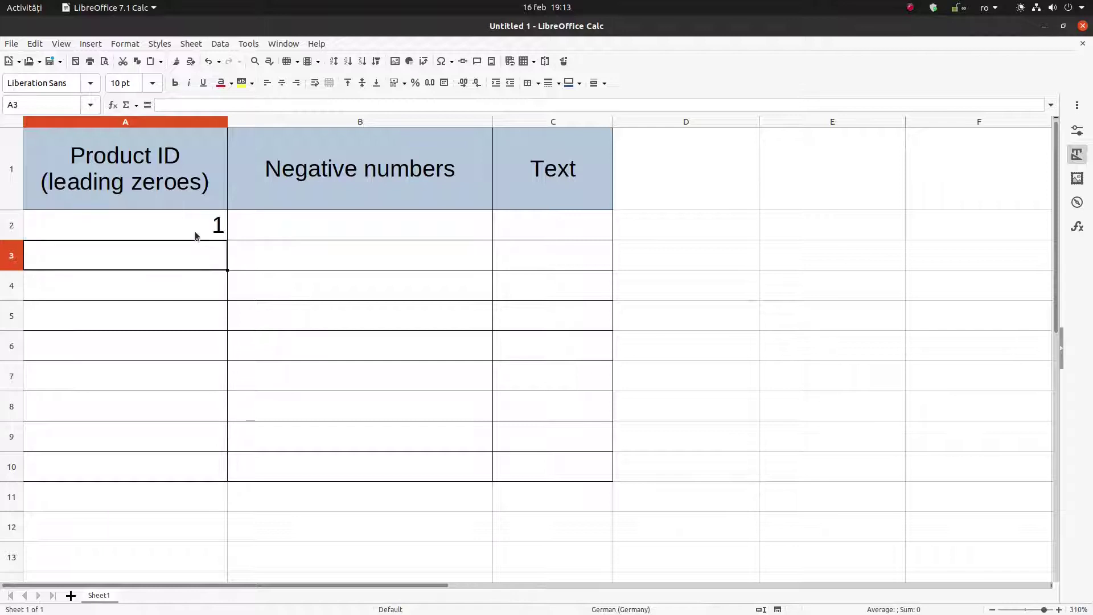
{"action": "type", "text": "2"}
{"action": "key", "text": "Return"}
{"action": "key", "text": "Up"}
{"action": "key", "text": "Delete"}
{"action": "key", "text": "Up"}
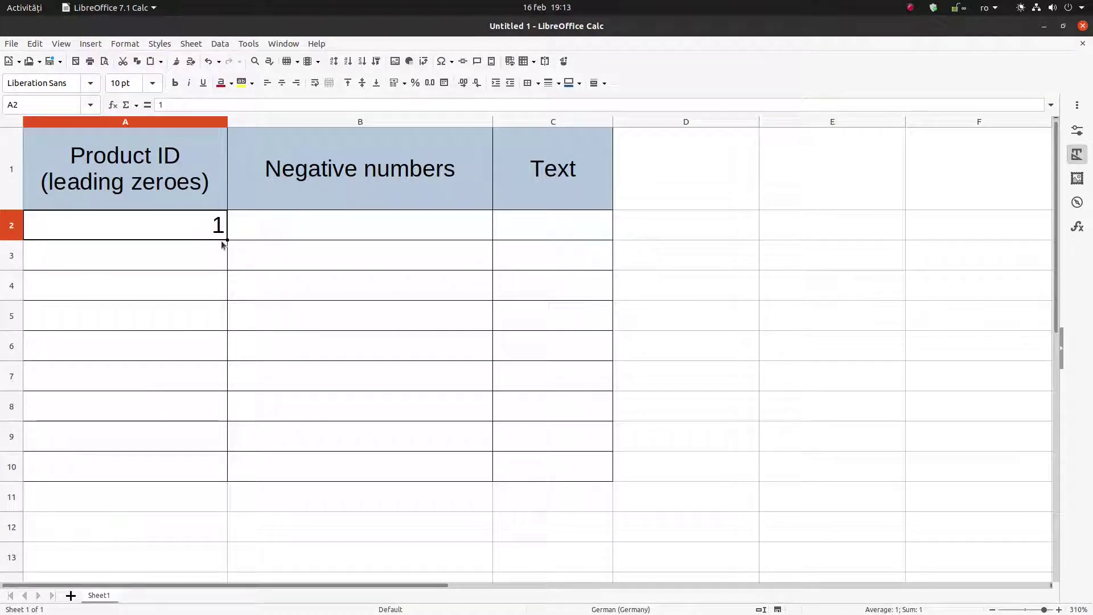
- Check the context menu on A2 and briefly select the Product ID cells A2:A10
{"action": "right_click", "coordinate": [211, 224]}
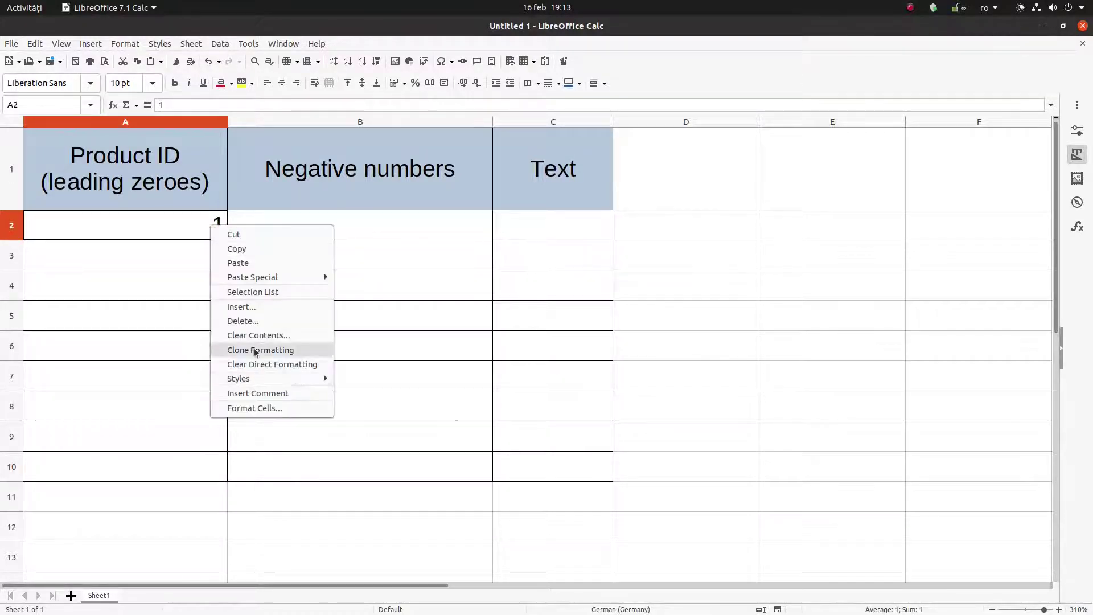
{"action": "left_click", "coordinate": [169, 240]}
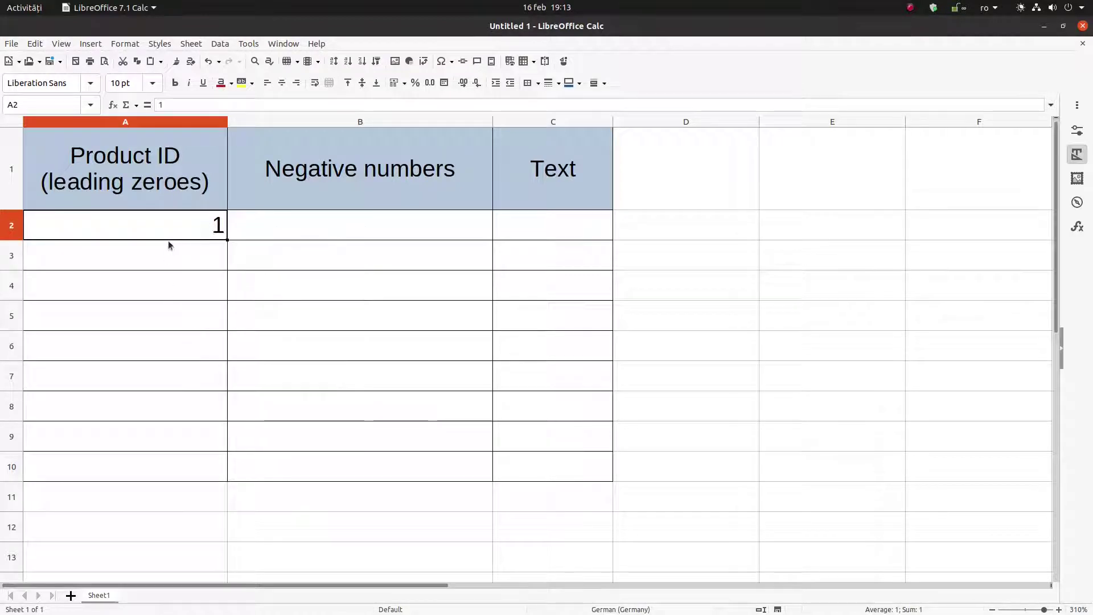
{"action": "right_click", "coordinate": [169, 237]}
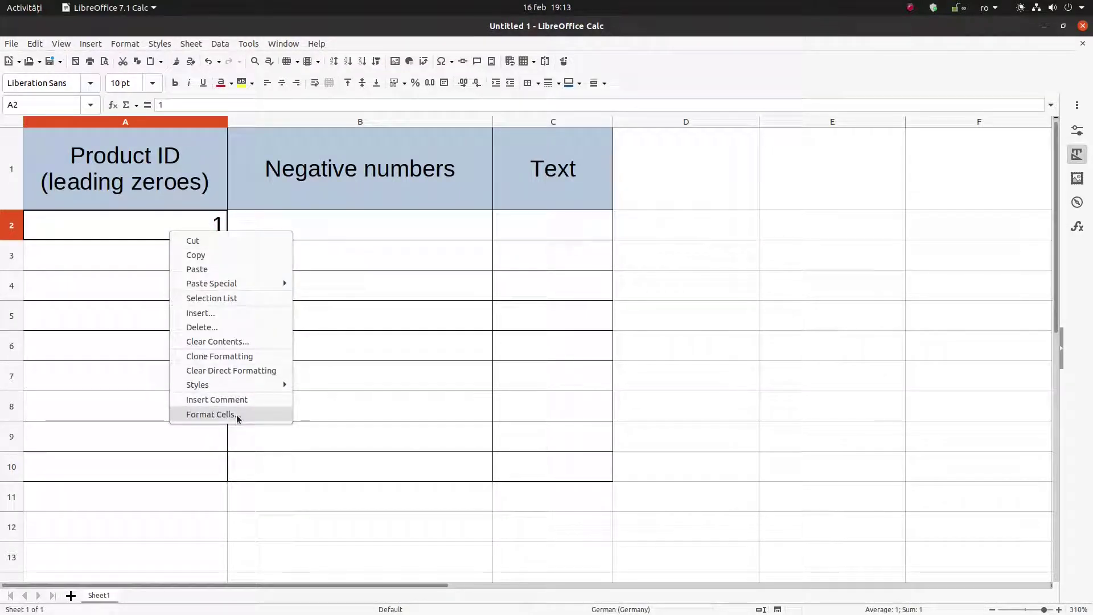
{"action": "left_click", "coordinate": [126, 227]}
{"action": "left_click_drag", "start_coordinate": [126, 231], "coordinate": [118, 500]}
{"action": "left_click", "coordinate": [104, 504]}
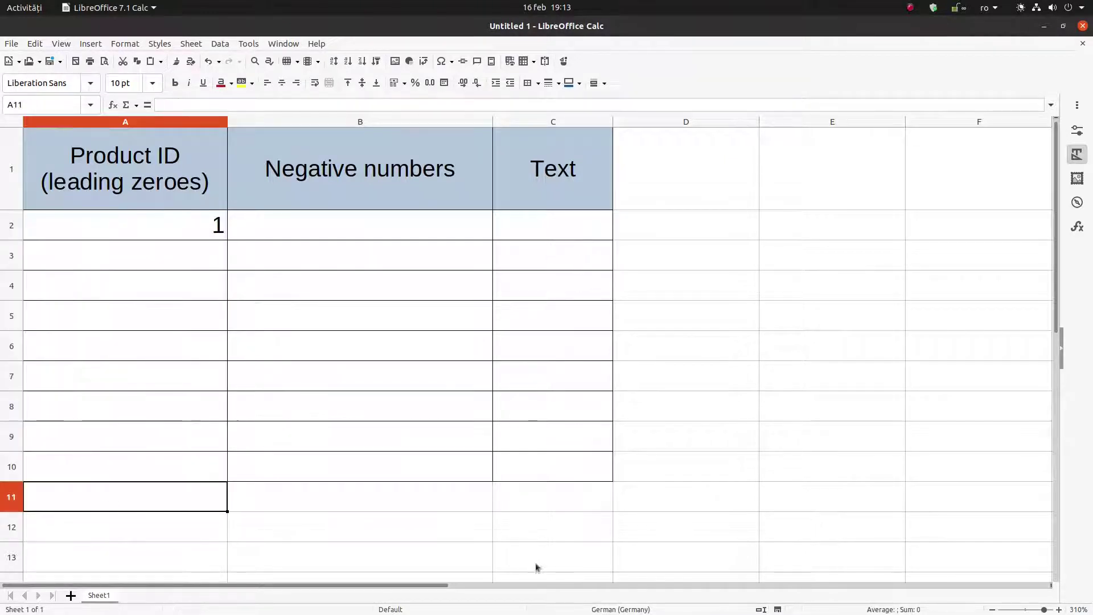
- Extend All Borders grid lines to A2:C13, then select A2:A13 for formatting
{"action": "left_click_drag", "start_coordinate": [535, 567], "coordinate": [165, 234]}
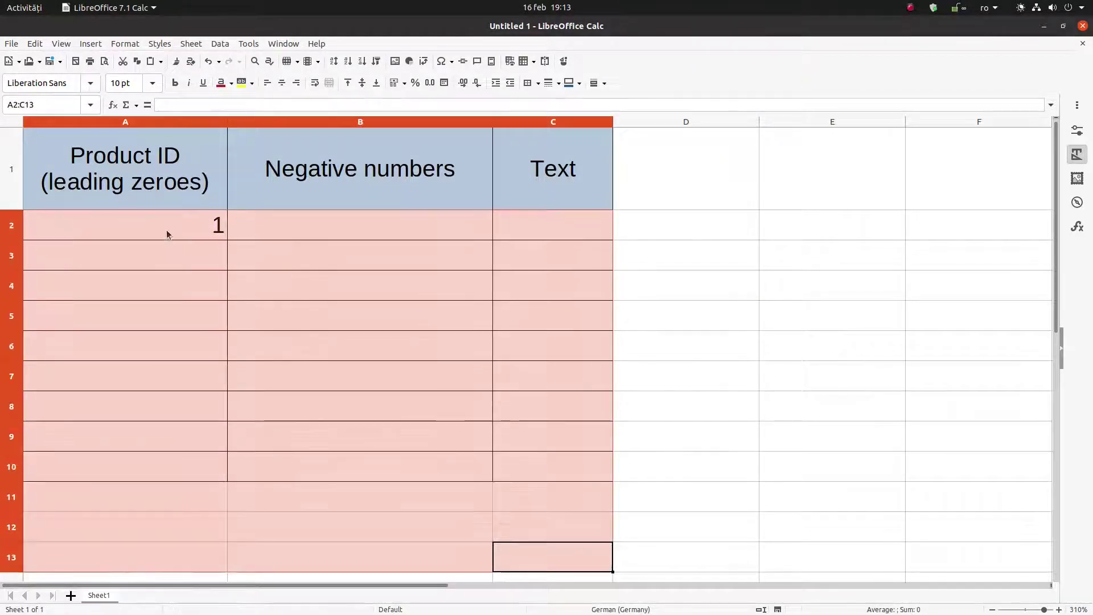
{"action": "left_click", "coordinate": [539, 83]}
{"action": "left_click", "coordinate": [574, 143]}
{"action": "left_click", "coordinate": [329, 317]}
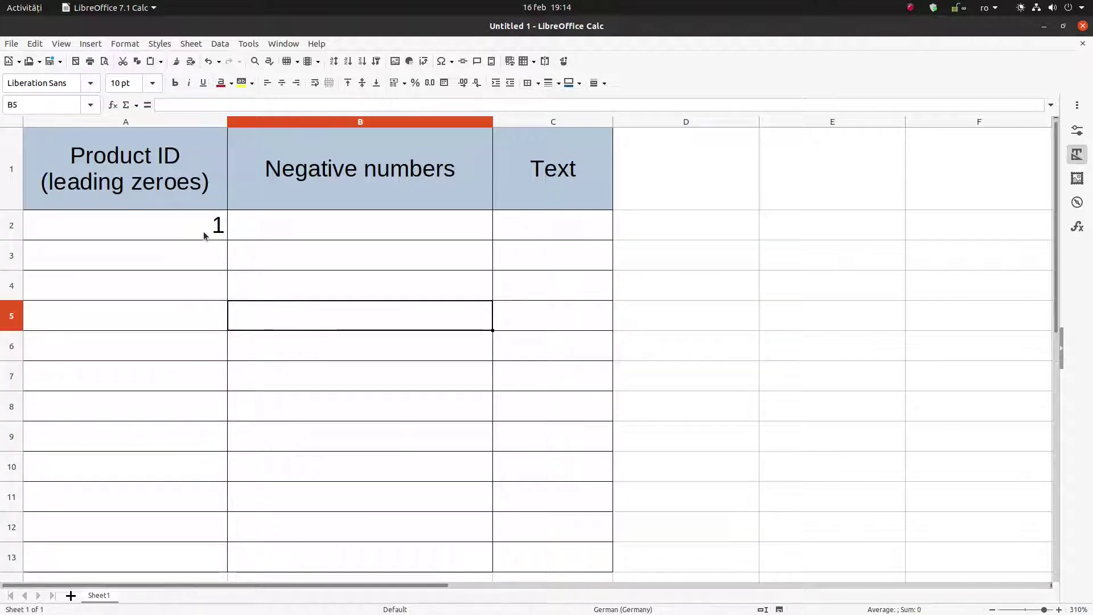
{"action": "left_click_drag", "start_coordinate": [205, 236], "coordinate": [148, 553]}
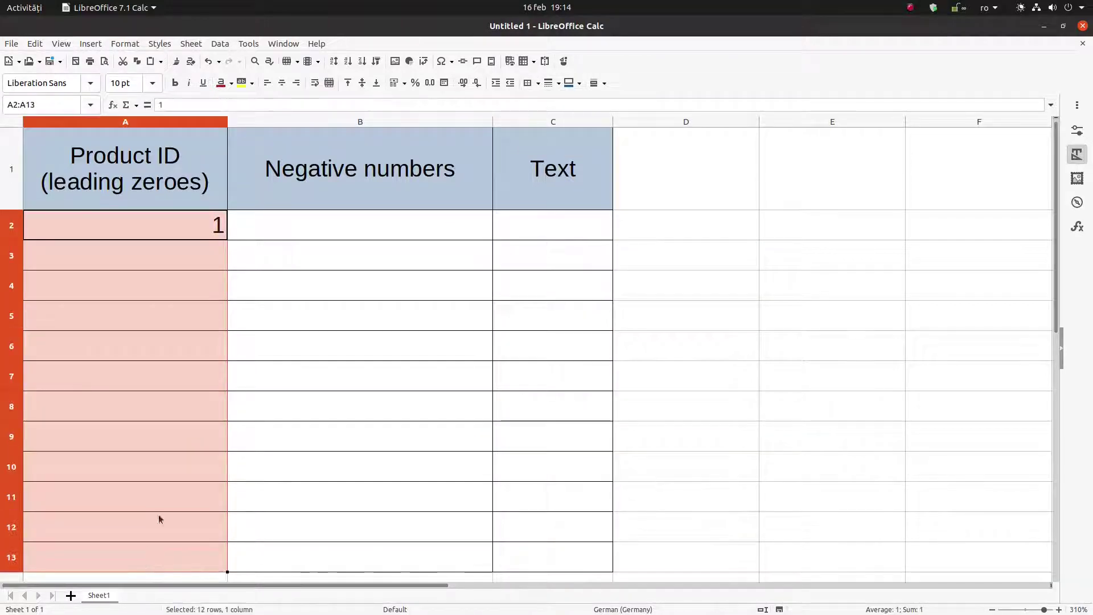
{"action": "right_click", "coordinate": [164, 264]}
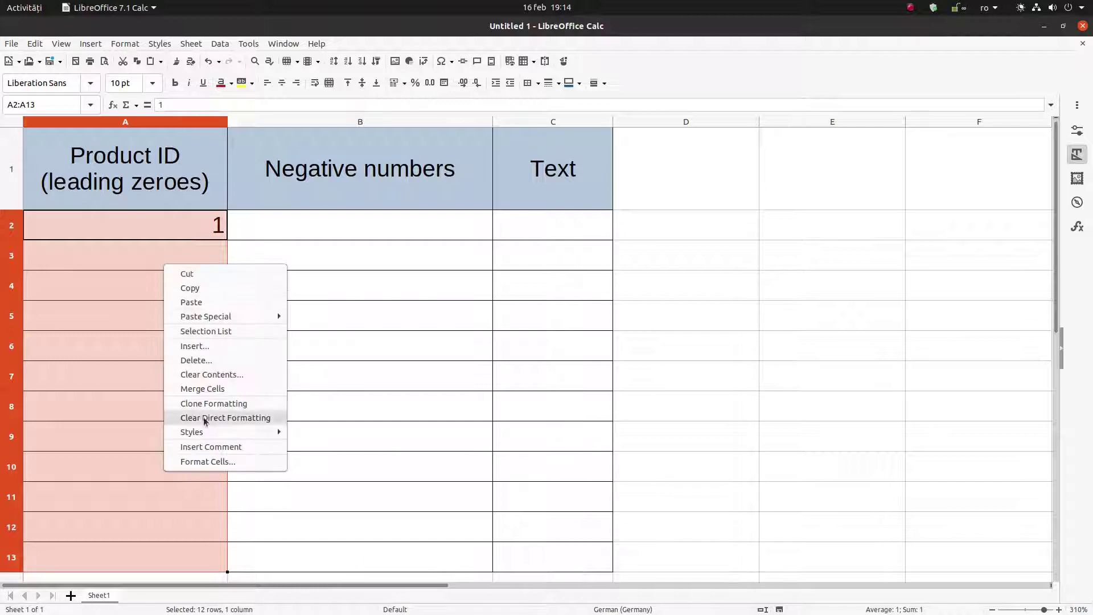
- Format A2:A13 as numbers with 0 decimal places and 8 leading zeroes (00000000)
{"action": "left_click", "coordinate": [208, 461]}
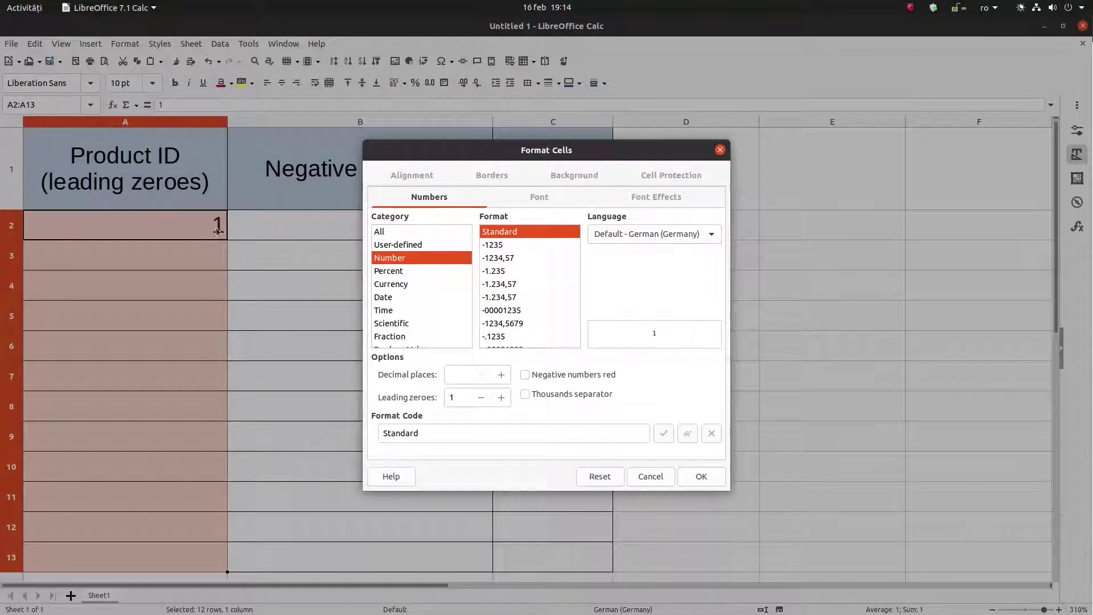
{"action": "left_click", "coordinate": [501, 398]}
{"action": "left_click", "coordinate": [501, 397]}
{"action": "left_click", "coordinate": [505, 398]}
{"action": "left_click", "coordinate": [504, 398]}
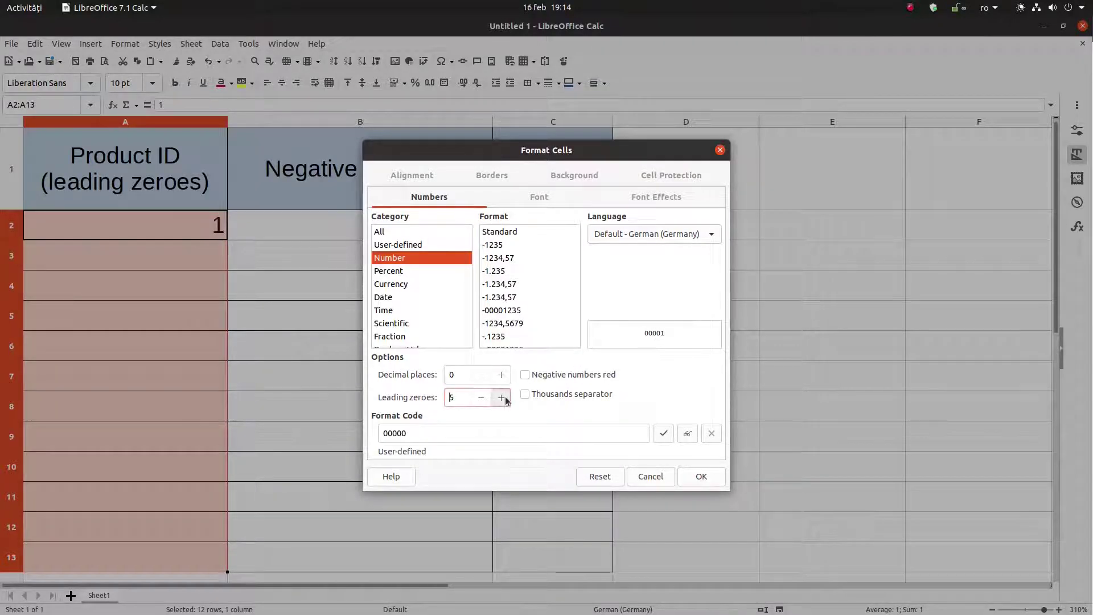
{"action": "left_click", "coordinate": [504, 398]}
{"action": "left_click", "coordinate": [504, 397]}
{"action": "left_click", "coordinate": [505, 398]}
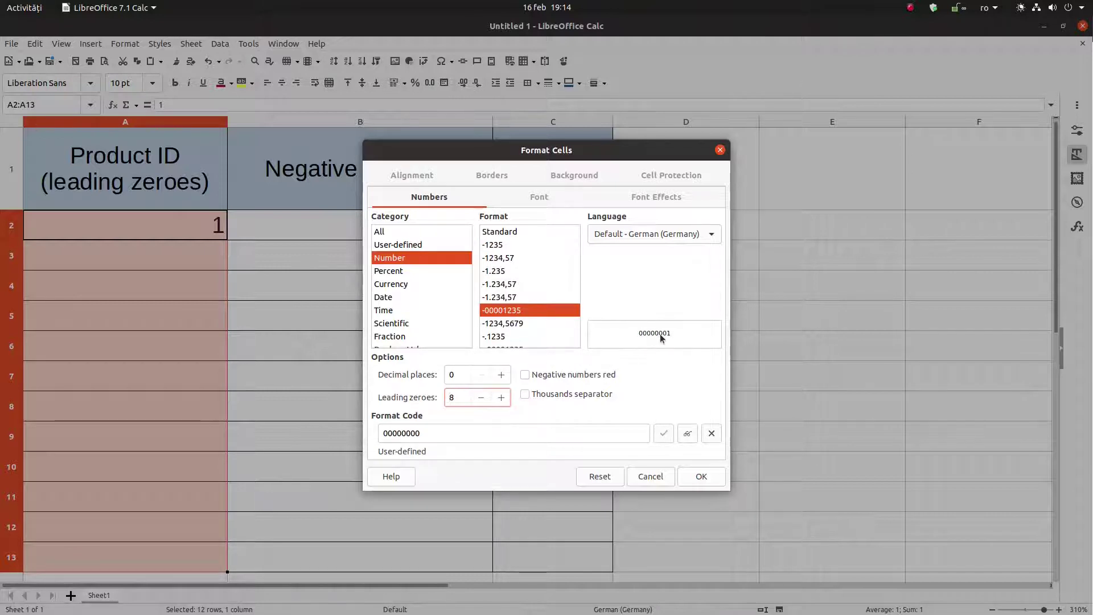
{"action": "left_click", "coordinate": [701, 476]}
- Enter =A2+1 in A3 and fill it down to A13
{"action": "key", "text": "Down"}
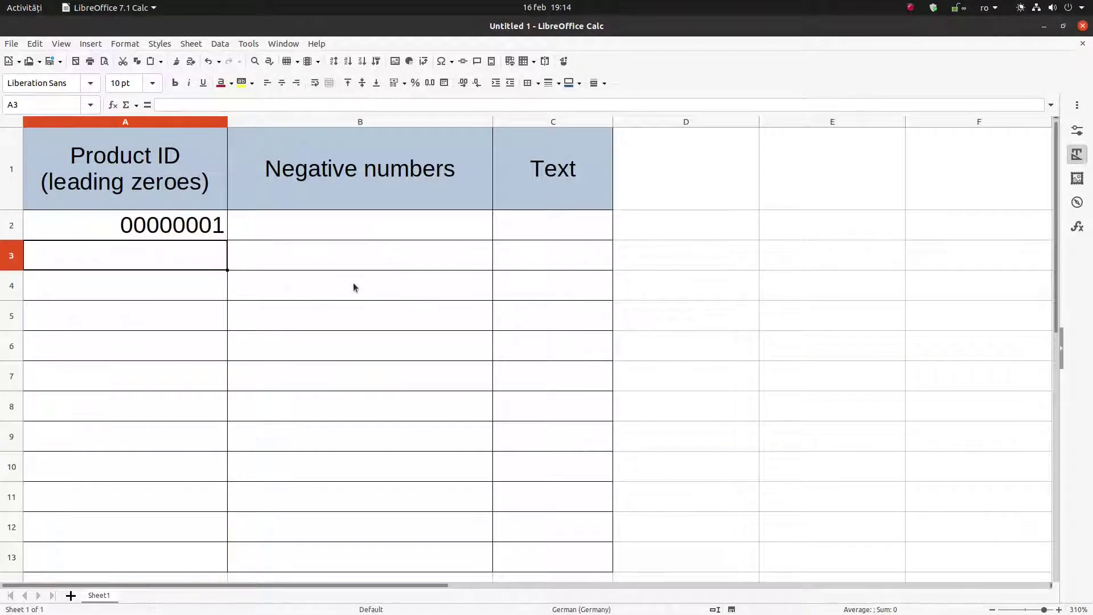
{"action": "type", "text": "="}
{"action": "key", "text": "Up"}
{"action": "type", "text": "+1"}
{"action": "key", "text": "Return"}
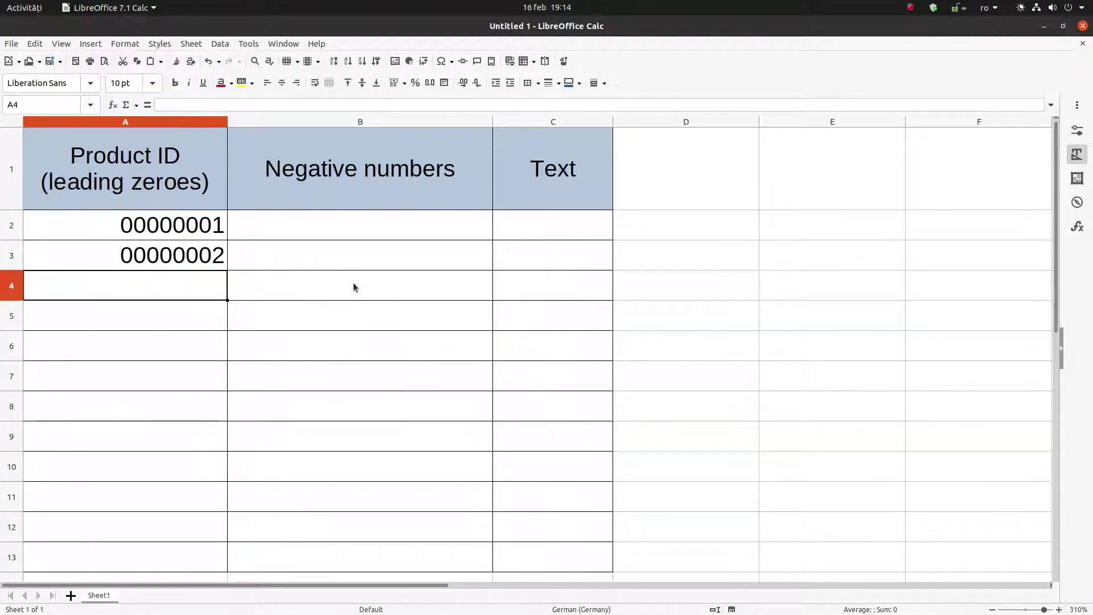
{"action": "left_click", "coordinate": [189, 255]}
{"action": "left_click_drag", "start_coordinate": [227, 269], "coordinate": [200, 564]}
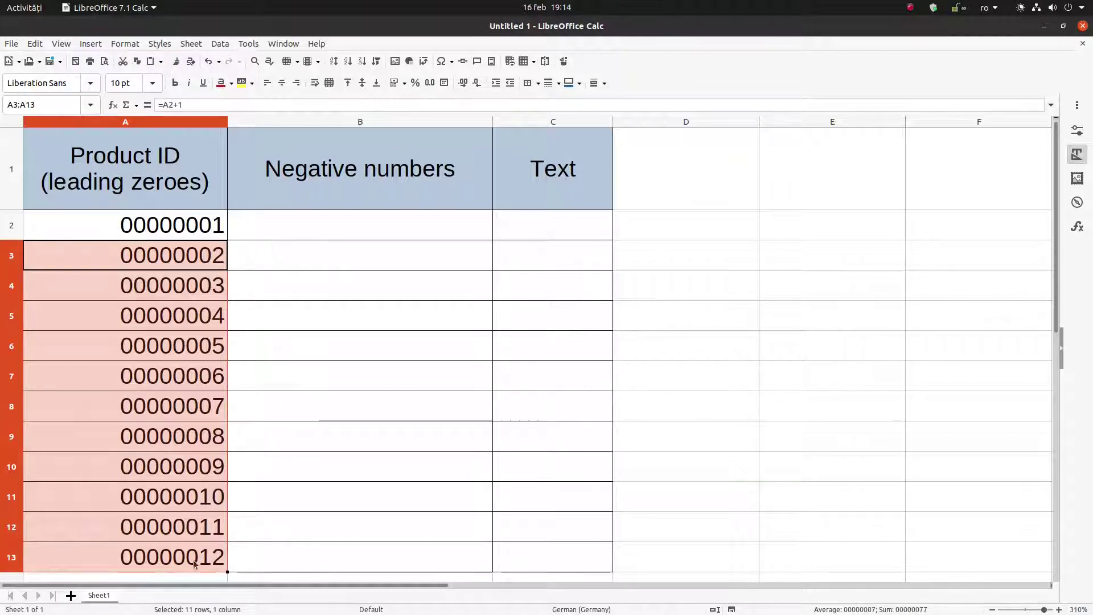
- Replace A13 with 5252520 so it shows 05252520
{"action": "left_click", "coordinate": [157, 563]}
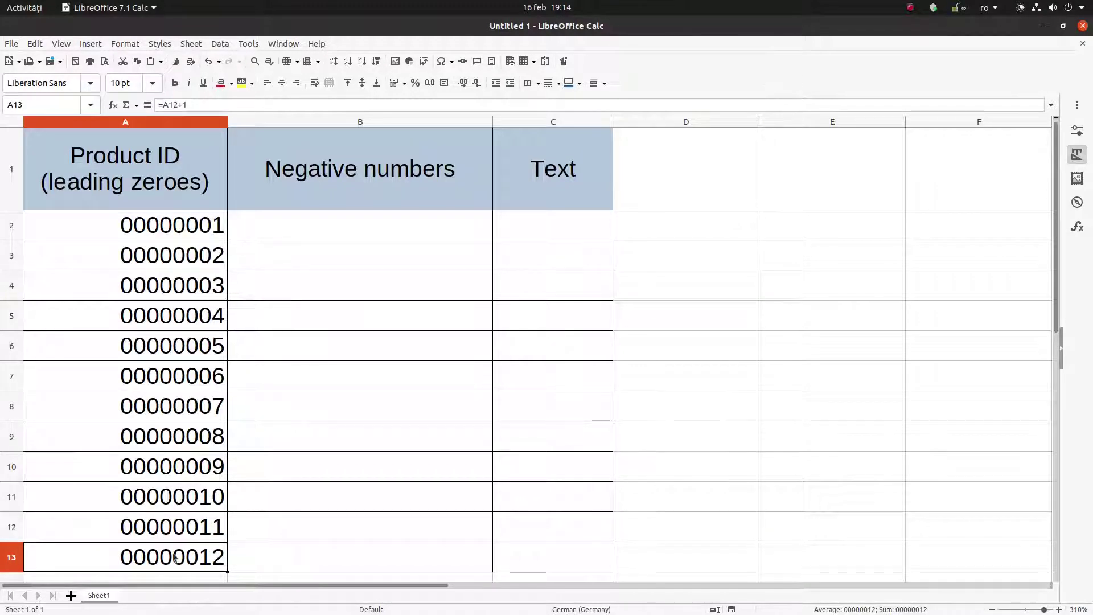
{"action": "type", "text": "52"}
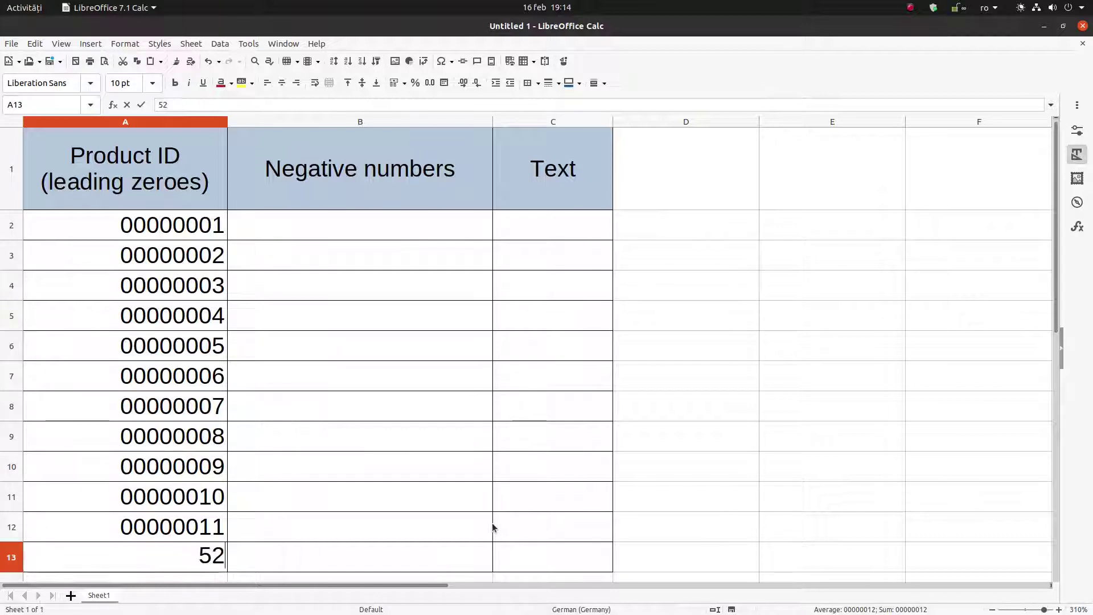
{"action": "type", "text": "52520"}
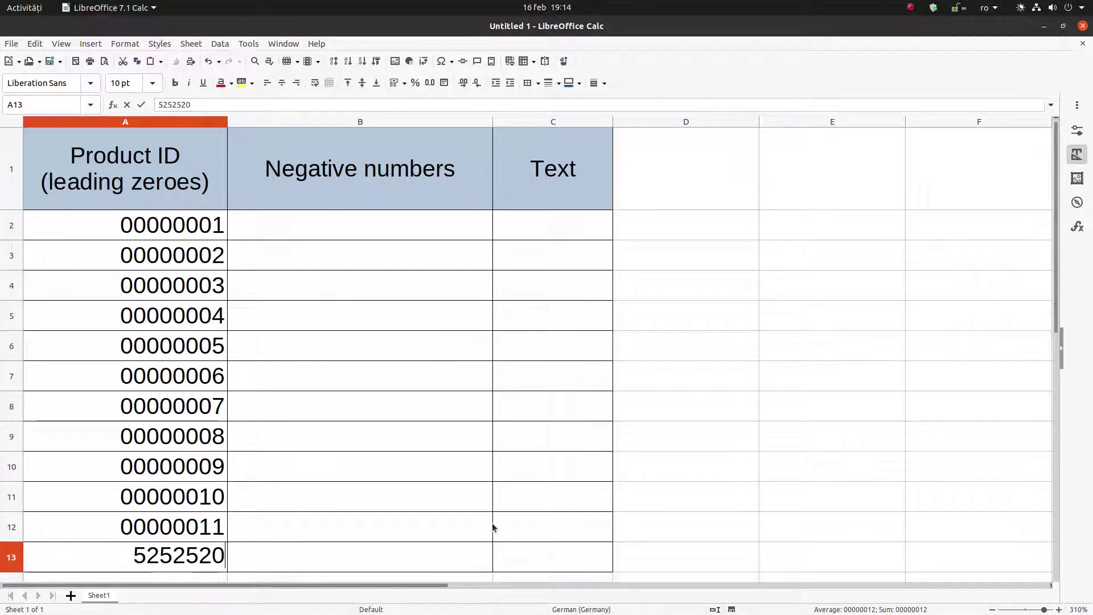
{"action": "key", "text": "Tab"}
{"action": "key", "text": "shift+Tab"}
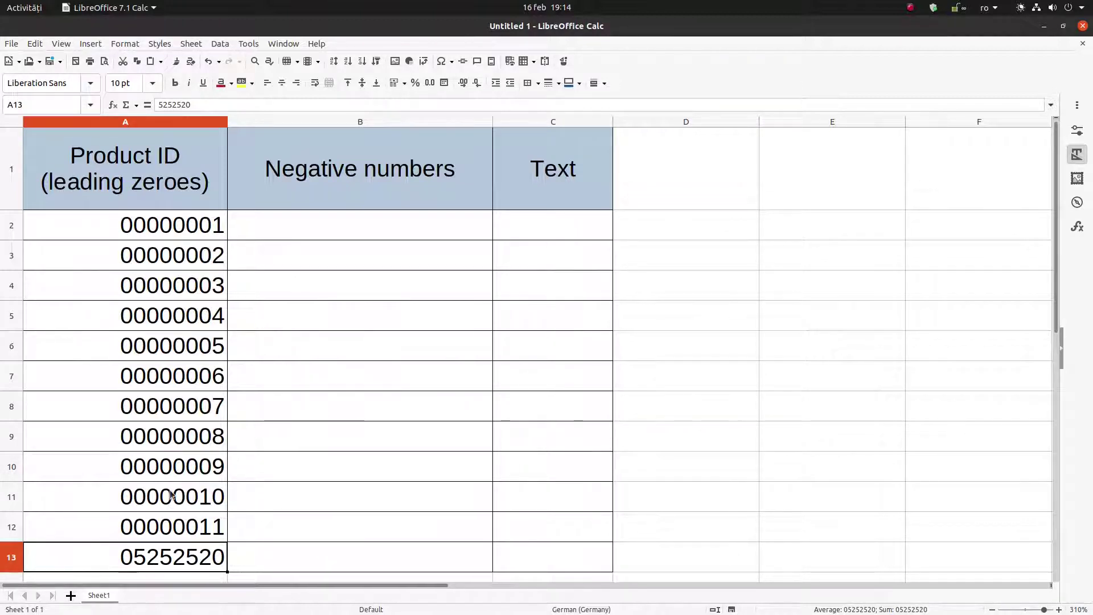
- Enter -2000 in B2 and (2000) in B3, both stored as -2000
{"action": "left_click", "coordinate": [295, 224]}
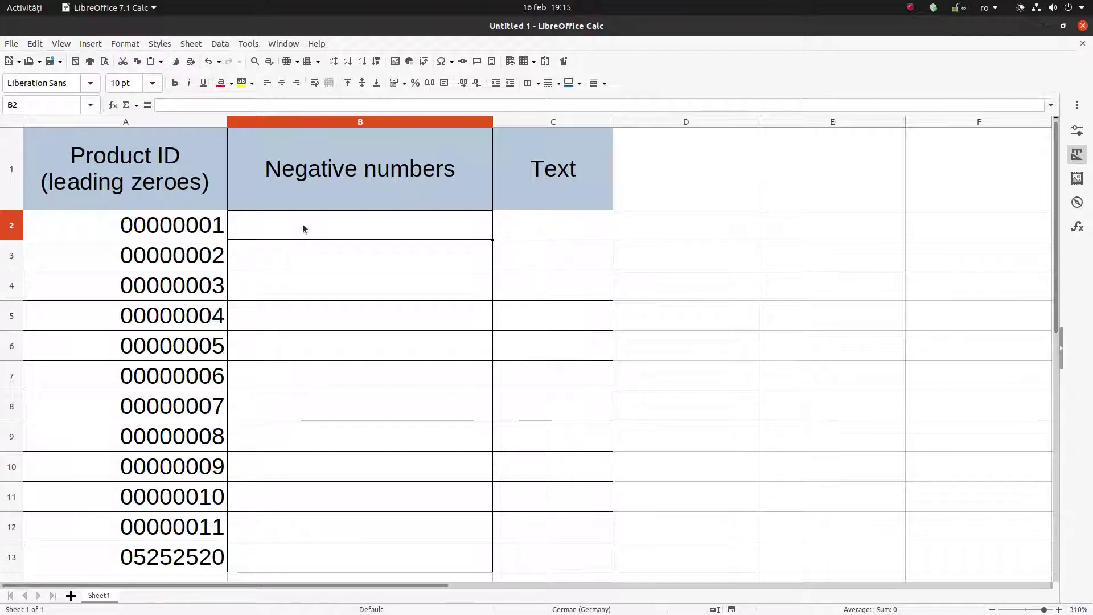
{"action": "type", "text": "-2"}
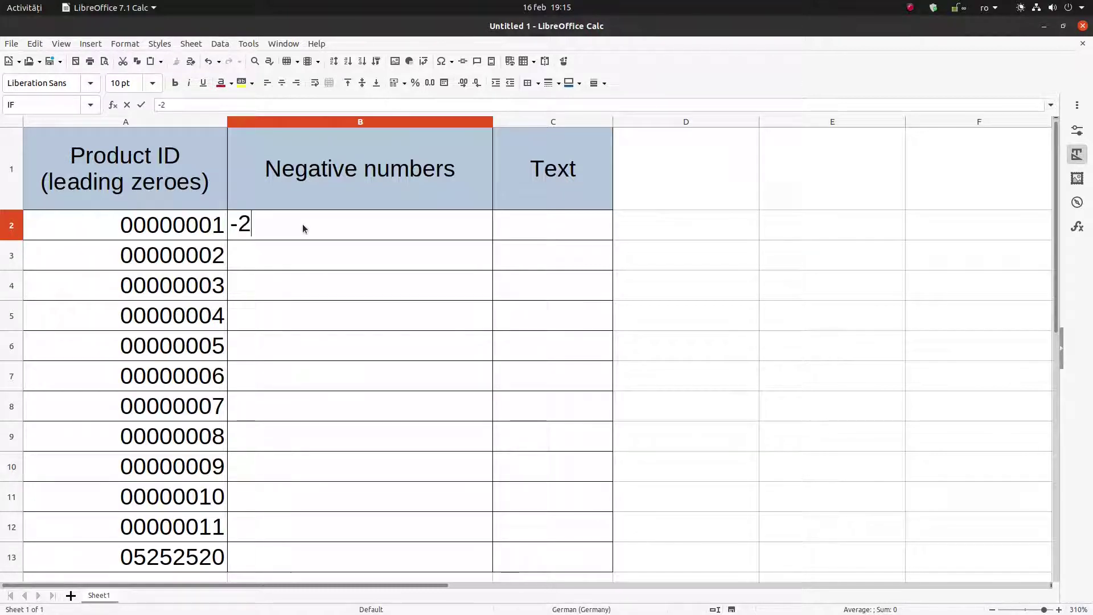
{"action": "type", "text": "000"}
{"action": "key", "text": "Return"}
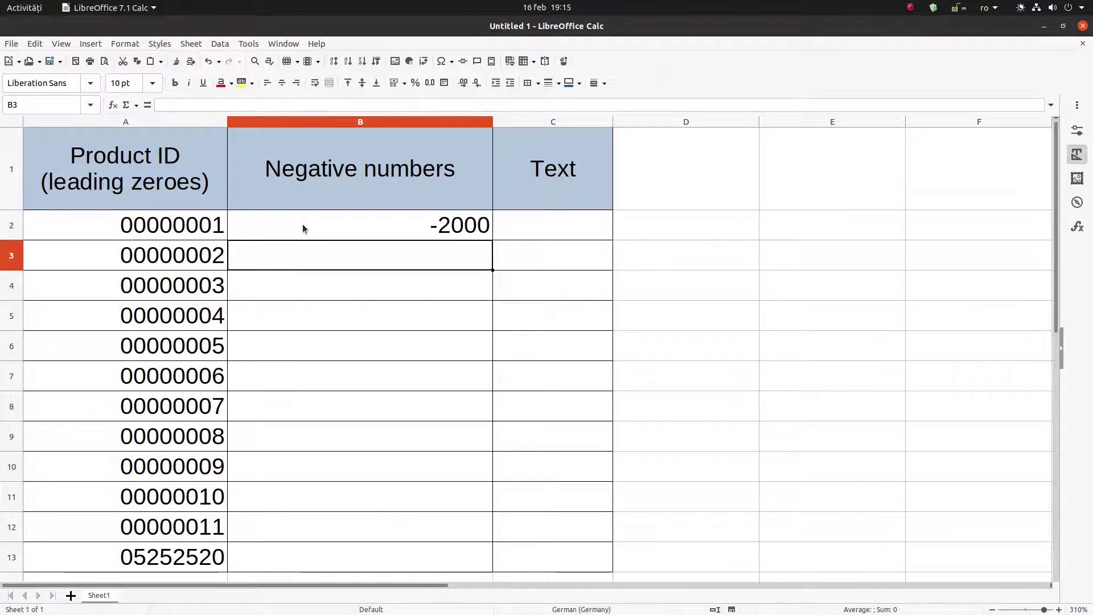
{"action": "type", "text": "(200"}
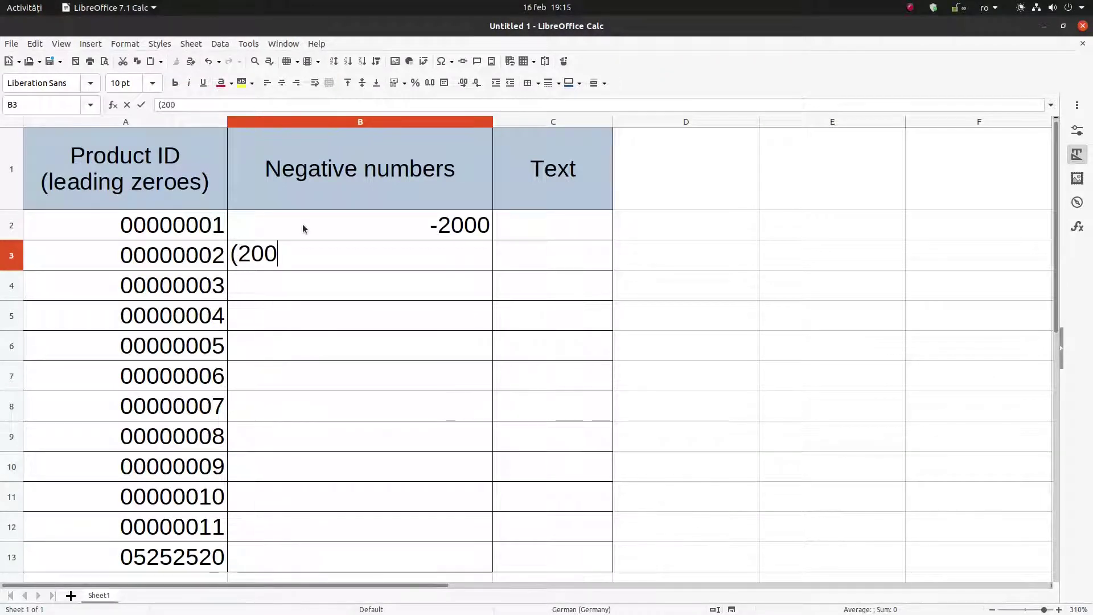
{"action": "type", "text": "0)"}
{"action": "key", "text": "Return"}
{"action": "key", "text": "Up"}
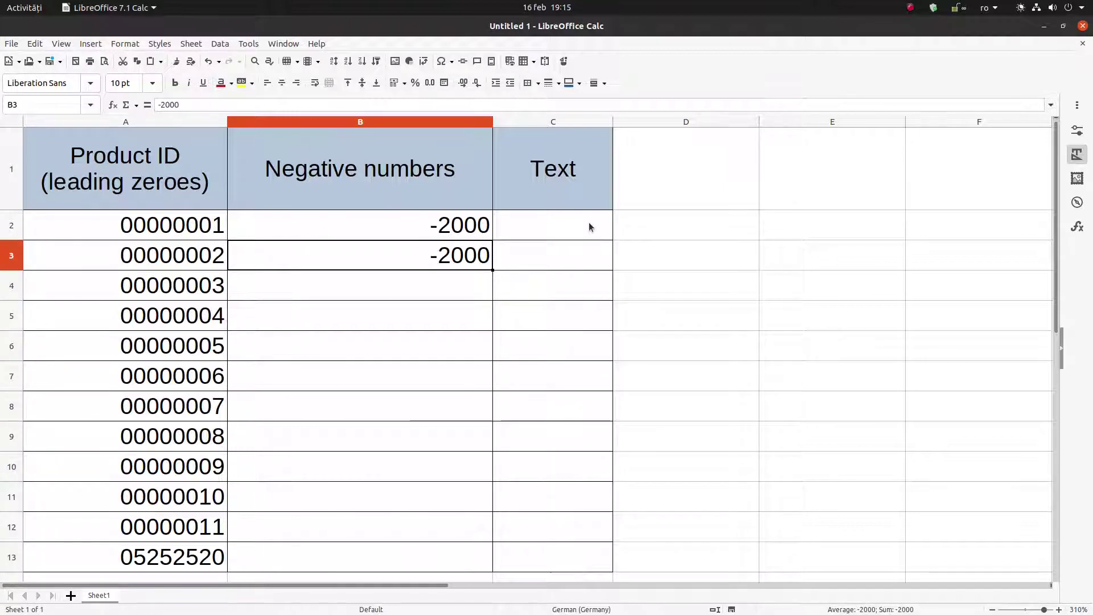
- Widen the Text column to about 5.58 cm and enter fdhfyd in C2
{"action": "left_click_drag", "start_coordinate": [612, 122], "coordinate": [853, 119]}
{"action": "left_click", "coordinate": [707, 219]}
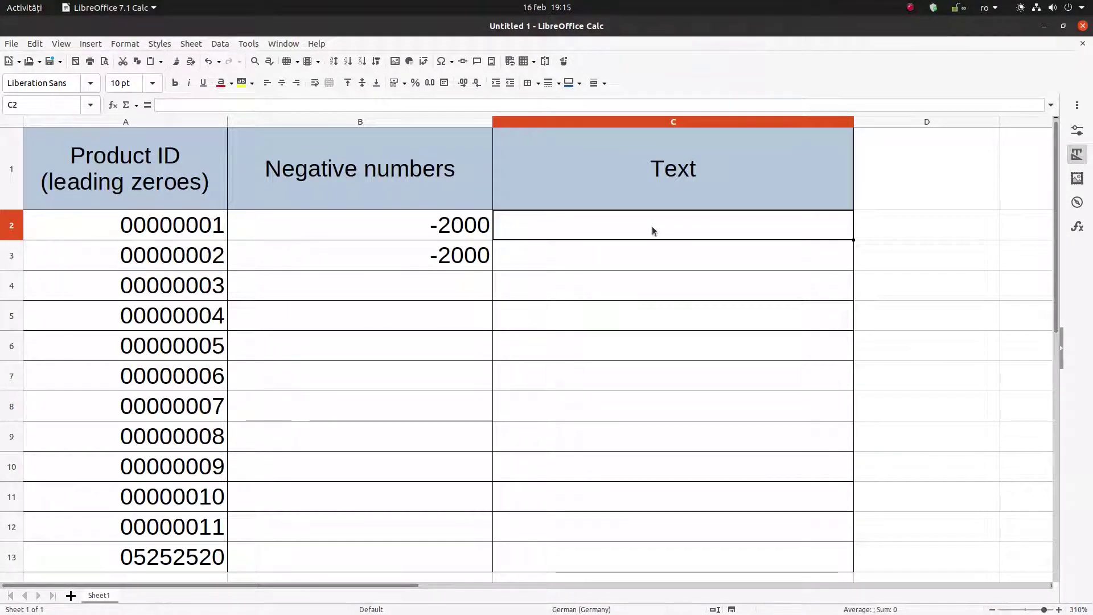
{"action": "type", "text": "fdhfyd"}
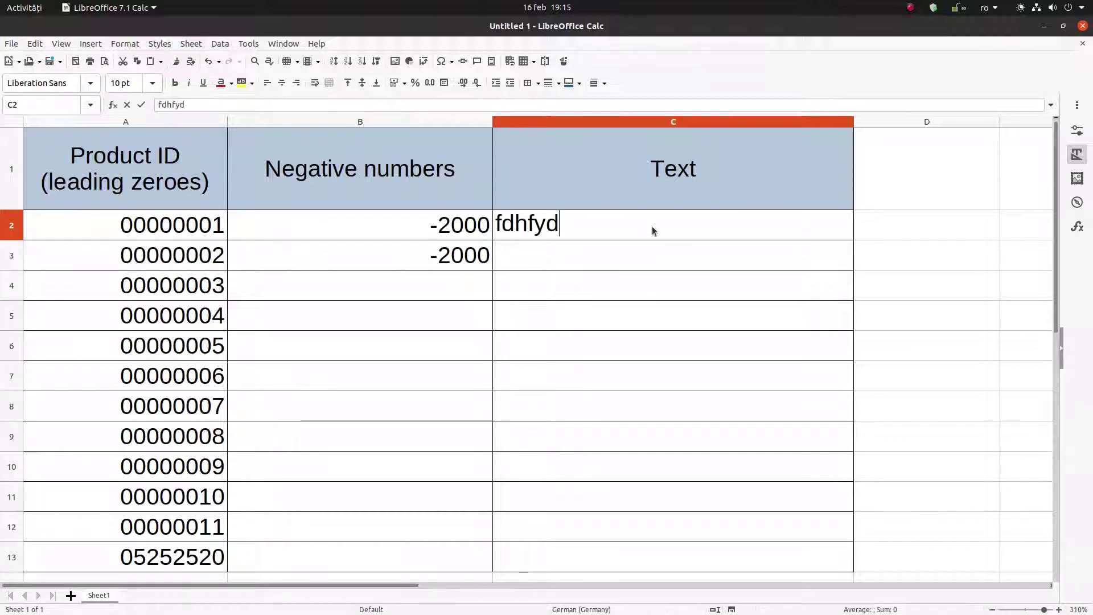
{"action": "key", "text": "Return"}
- Look at Format Cells for C3, then cancel without changes
{"action": "left_click", "coordinate": [651, 227]}
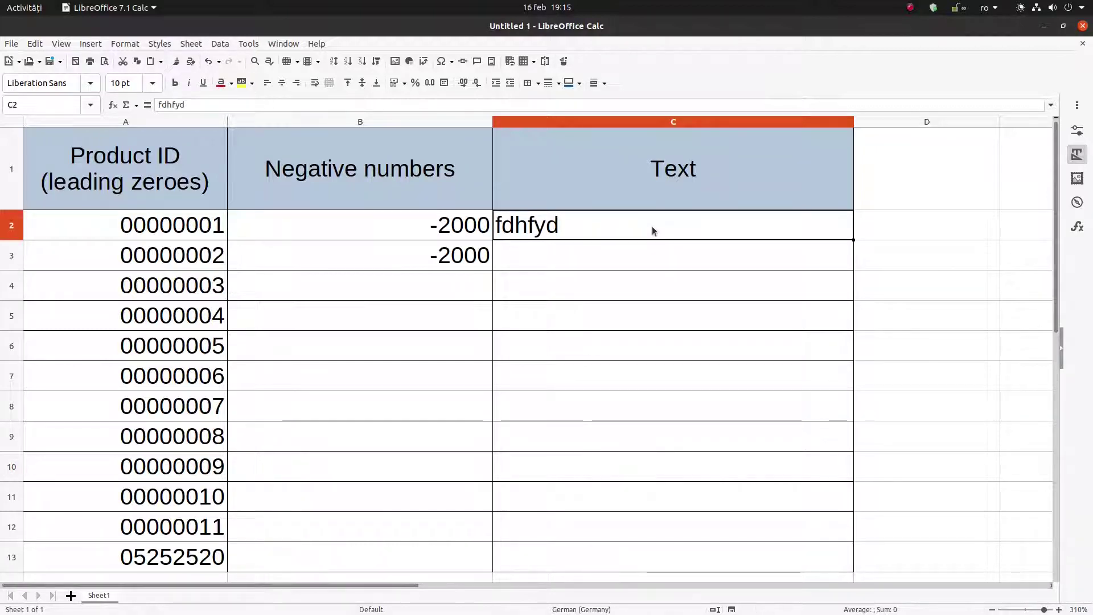
{"action": "key", "text": "Down"}
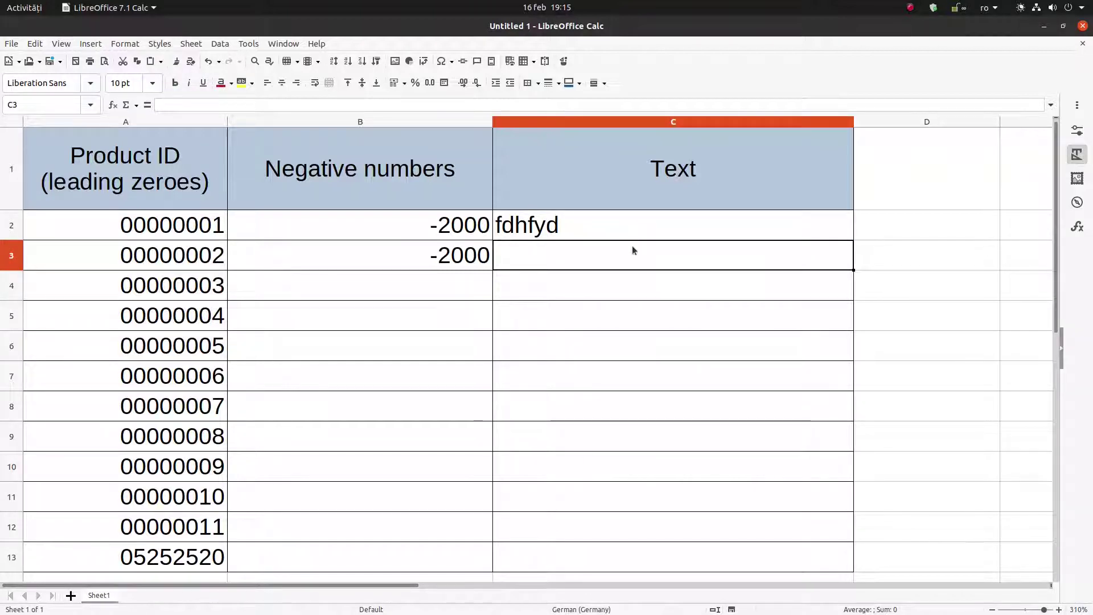
{"action": "right_click", "coordinate": [634, 263]}
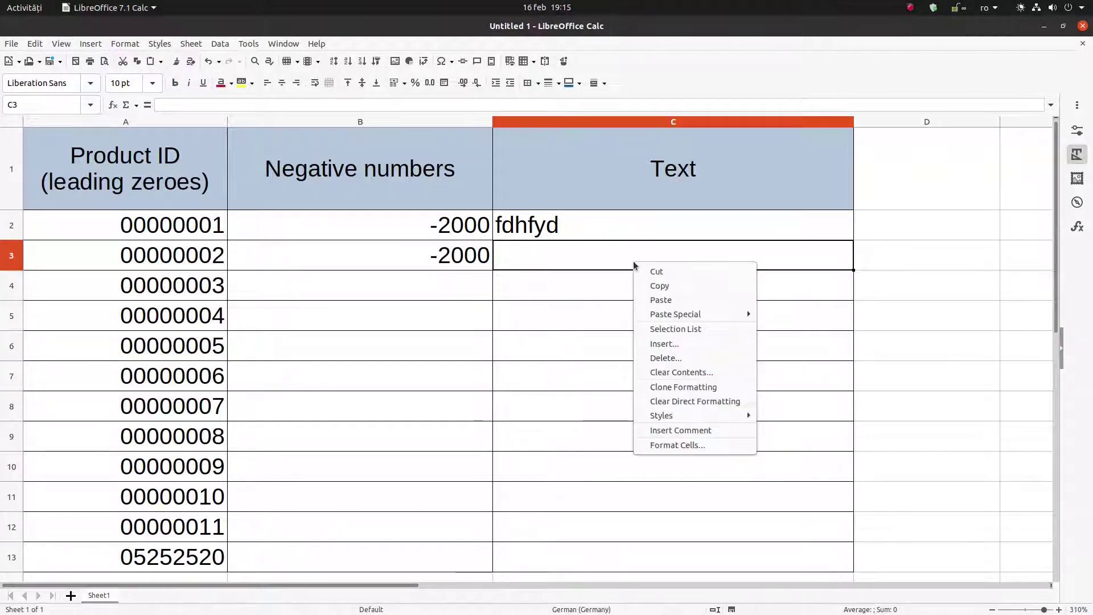
{"action": "left_click", "coordinate": [667, 445]}
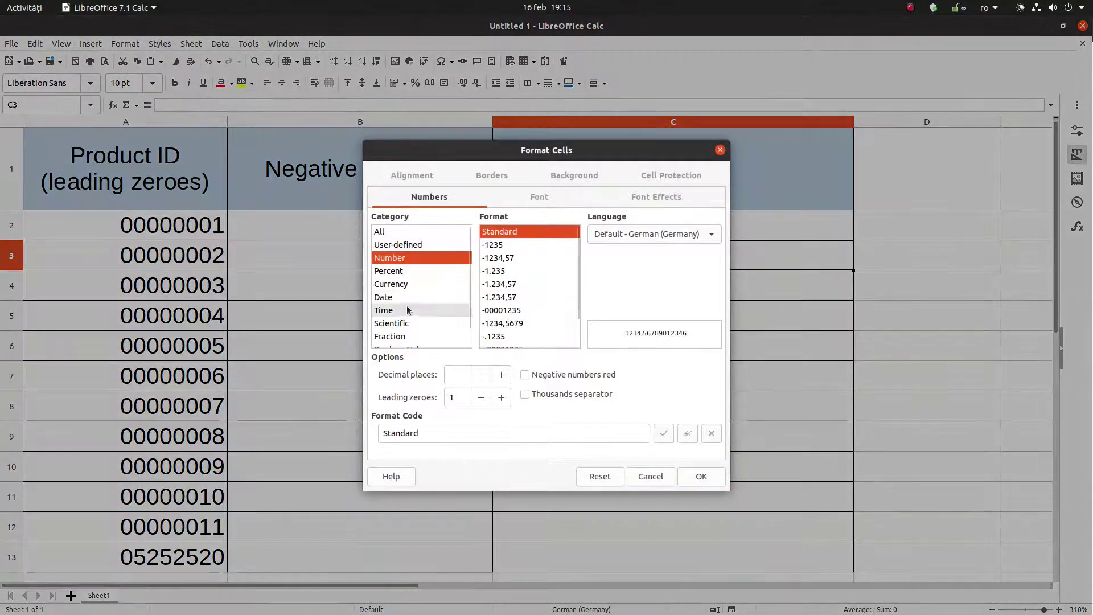
{"action": "scroll", "coordinate": [408, 311], "scroll_direction": "down", "scroll_amount": 2}
{"action": "left_click", "coordinate": [632, 473]}
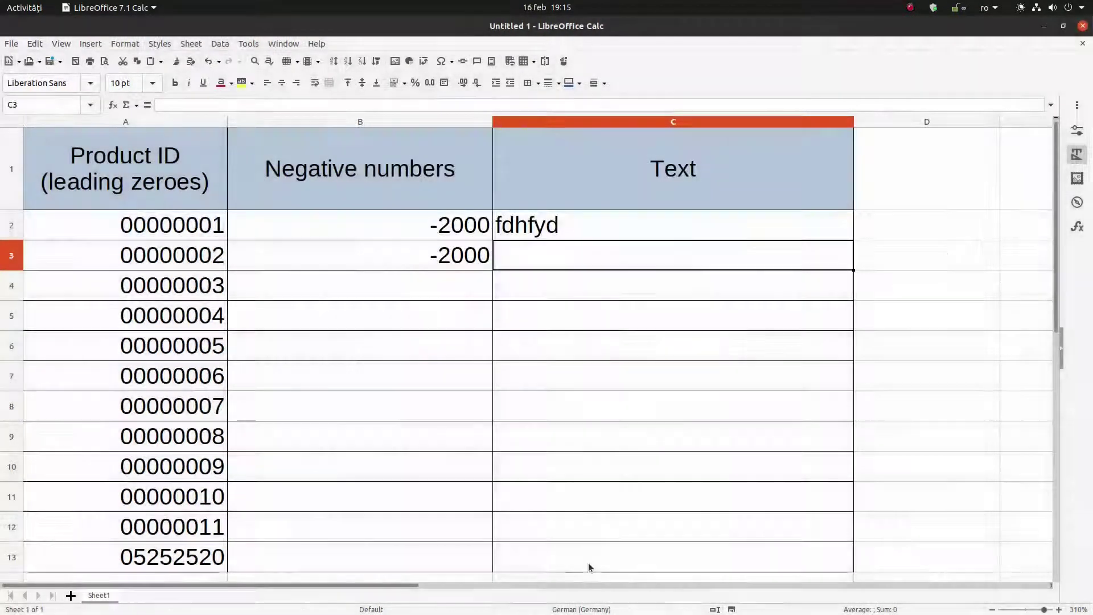
- Select C2:C13 and choose the Text category in Format Cells
{"action": "left_click_drag", "start_coordinate": [555, 558], "coordinate": [536, 234]}
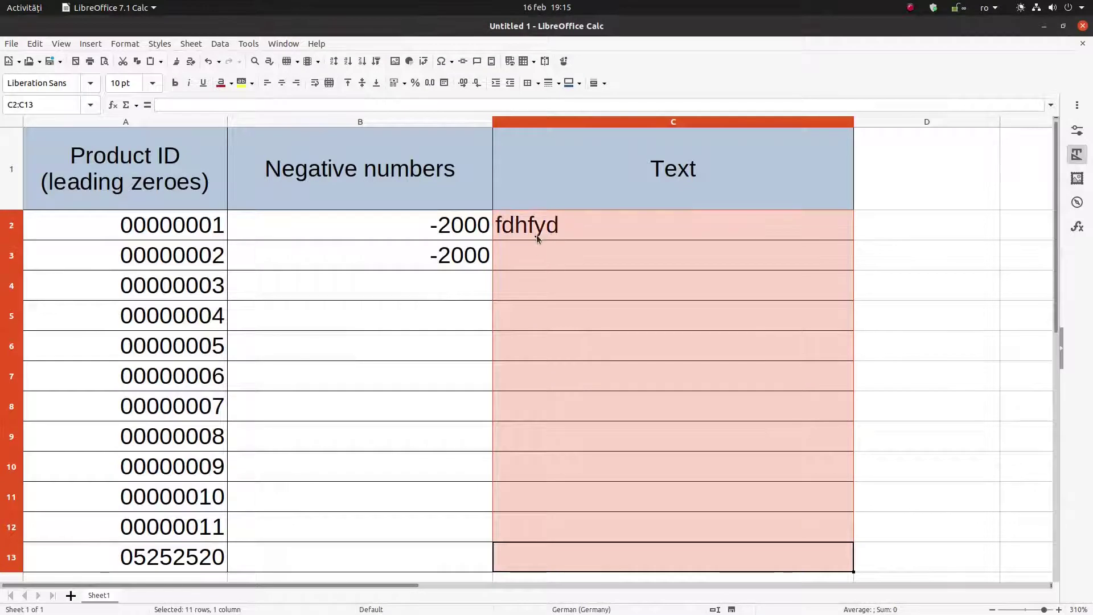
{"action": "right_click", "coordinate": [538, 231]}
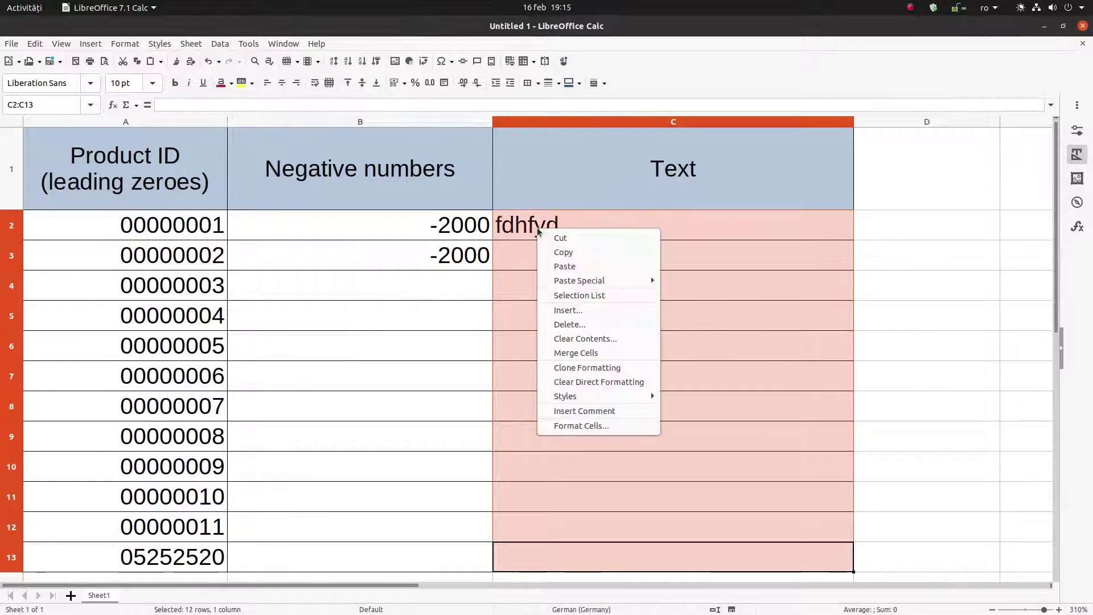
{"action": "left_click", "coordinate": [575, 428]}
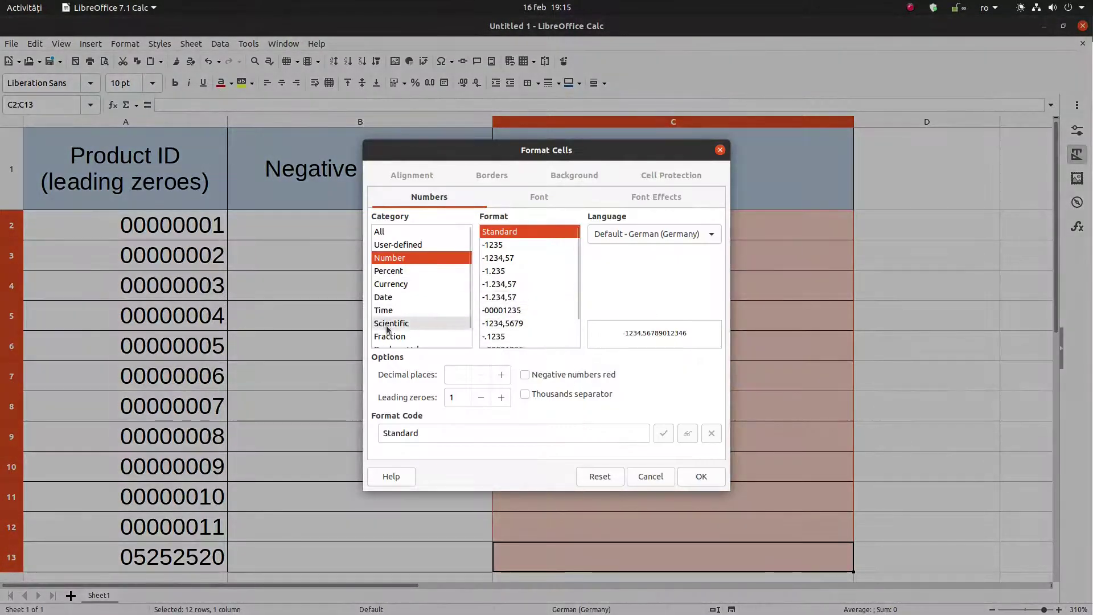
{"action": "scroll", "coordinate": [397, 342], "scroll_direction": "down", "scroll_amount": 1}
{"action": "left_click", "coordinate": [397, 342]}
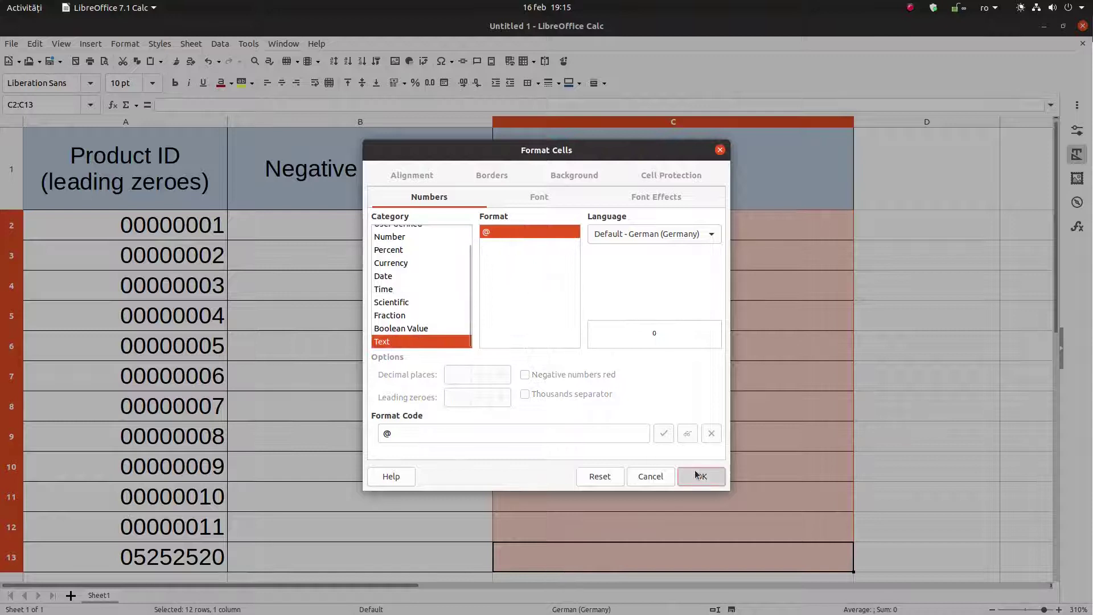
- Apply the Text format and enter 52 in C3 and 100 in C4
{"action": "left_click", "coordinate": [696, 474]}
{"action": "left_click", "coordinate": [566, 254]}
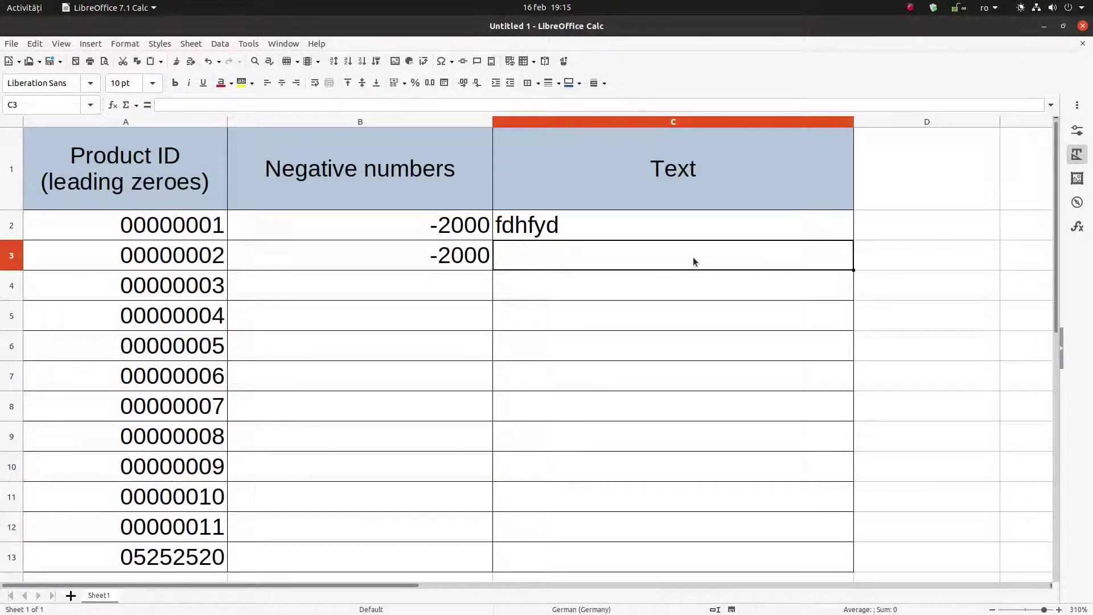
{"action": "type", "text": "52"}
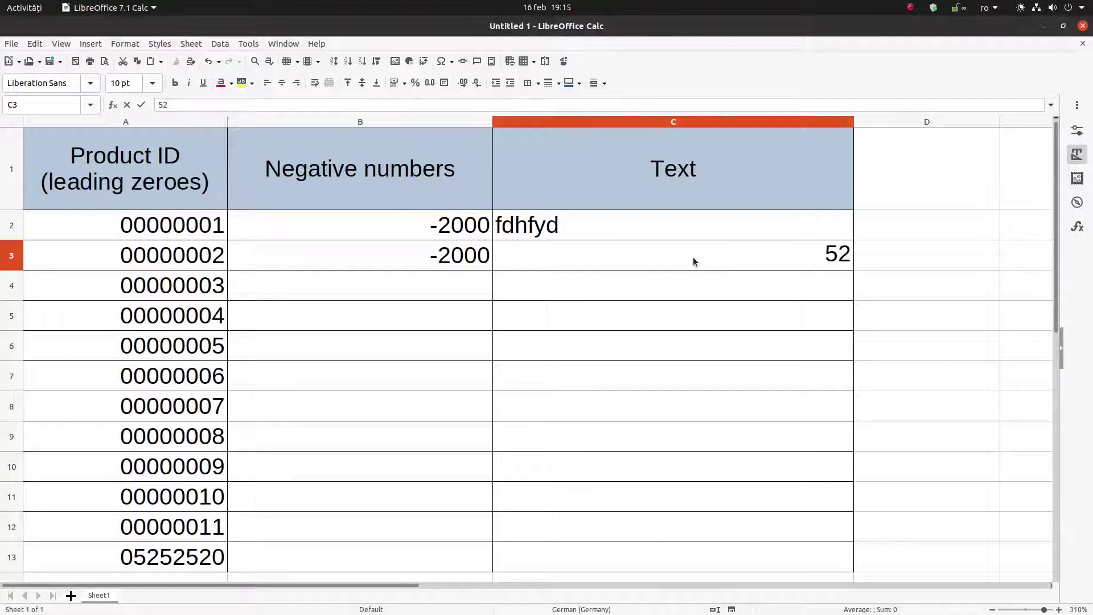
{"action": "key", "text": "Return"}
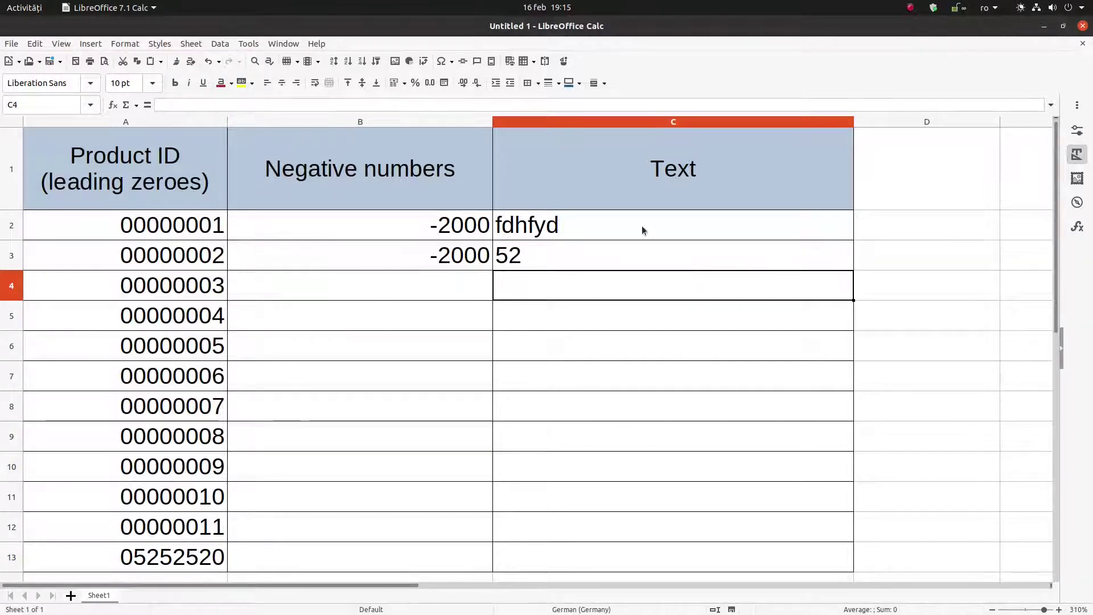
{"action": "left_click", "coordinate": [588, 255]}
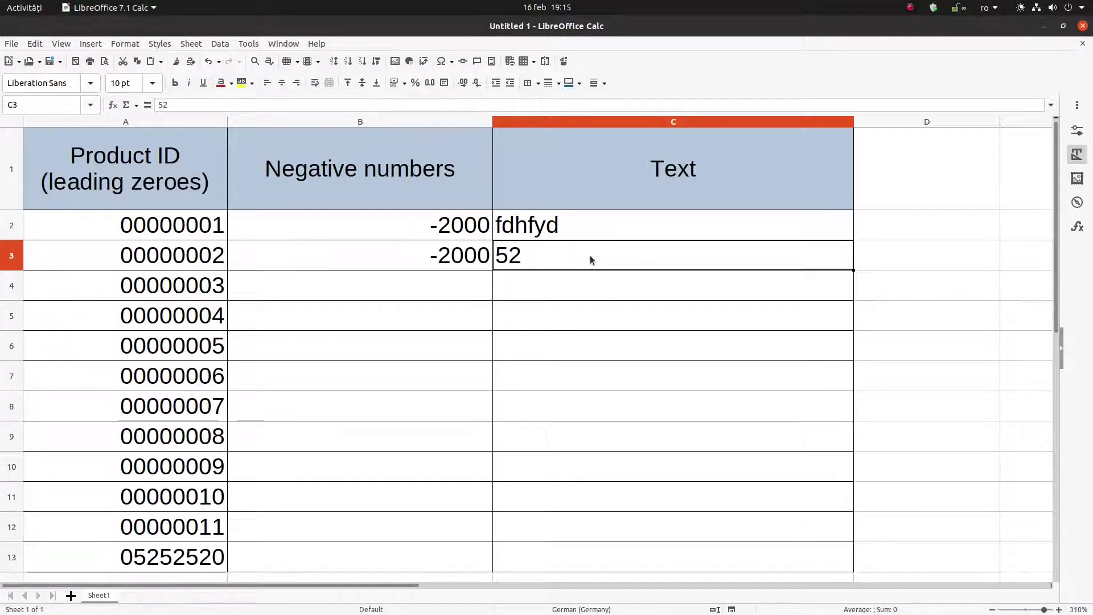
{"action": "left_click", "coordinate": [547, 293]}
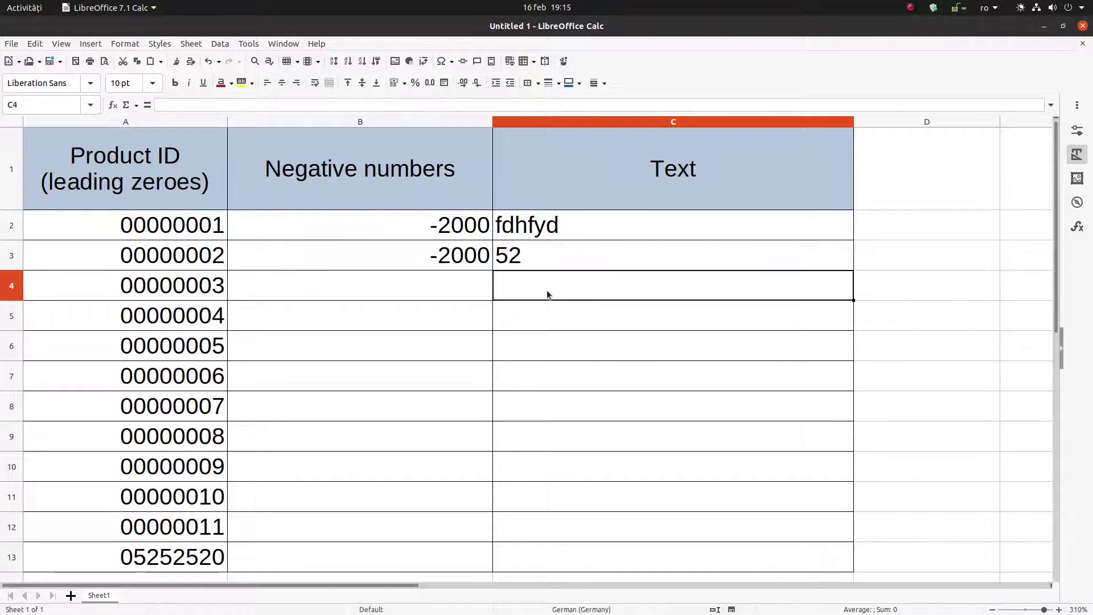
{"action": "type", "text": "100"}
{"action": "key", "text": "Return"}
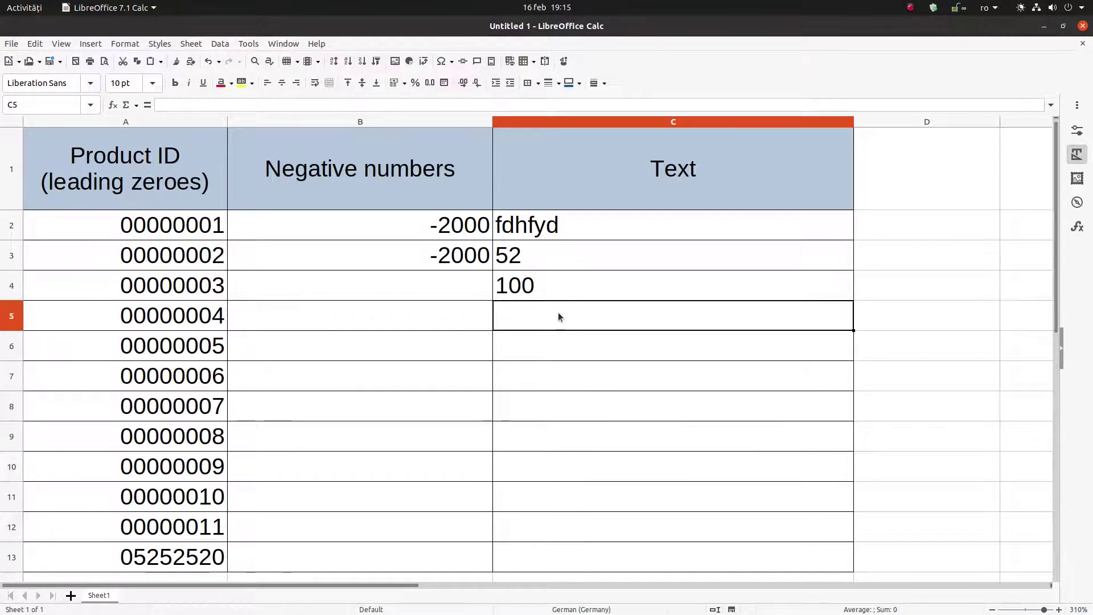
- Enter =sum(C3:C4) in C5, correcting the missing parentheses, so it stays as text
{"action": "type", "text": "=sum"}
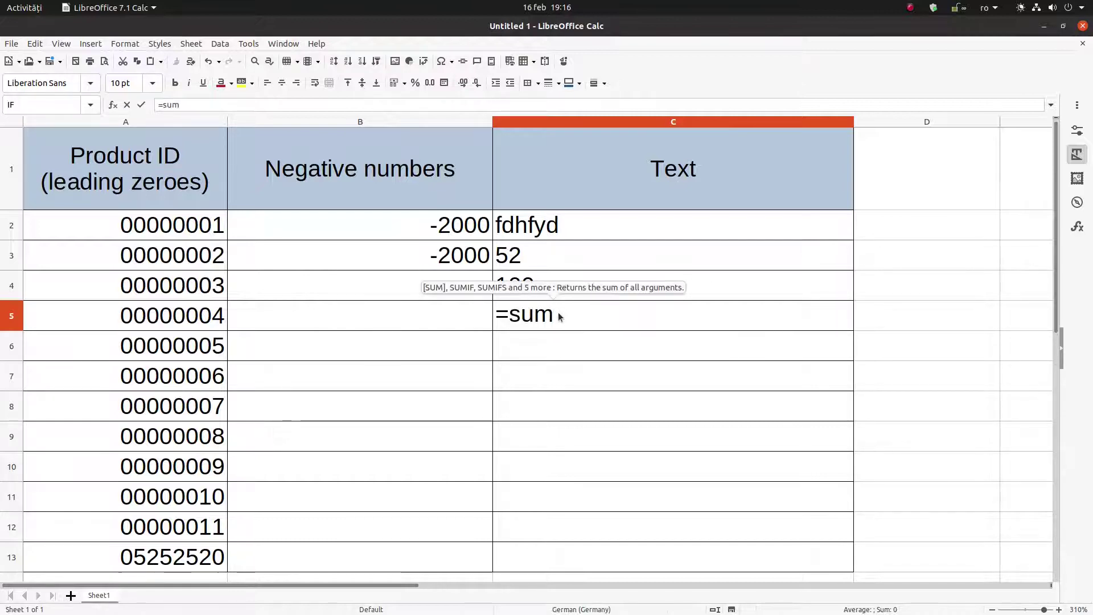
{"action": "left_click_drag", "start_coordinate": [532, 254], "coordinate": [534, 283]}
{"action": "key", "text": "Return"}
{"action": "key", "text": "Up"}
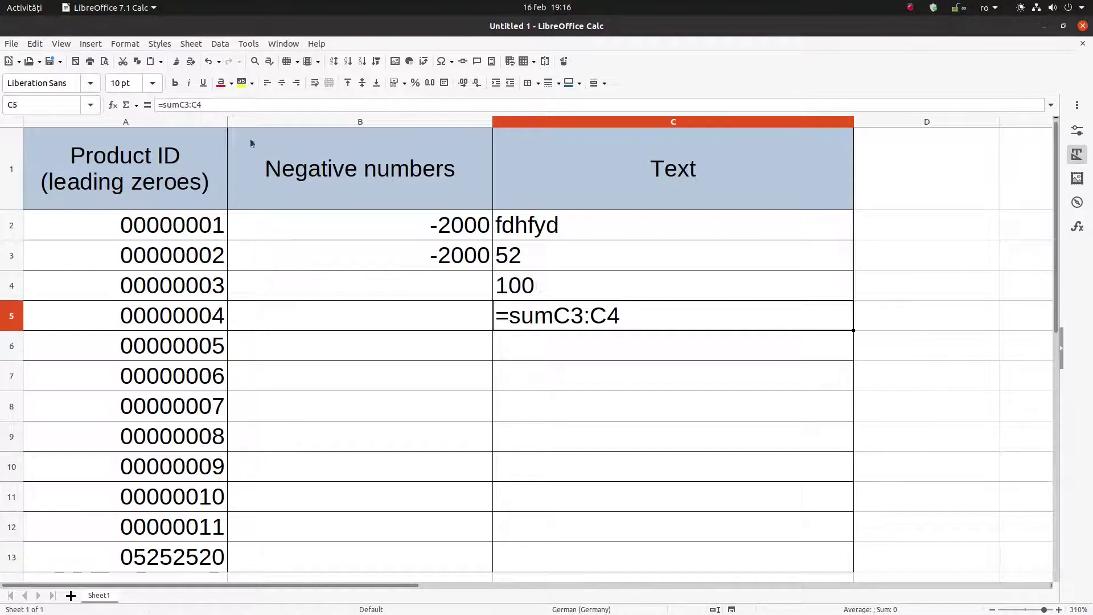
{"action": "left_click", "coordinate": [177, 106]}
{"action": "type", "text": "("}
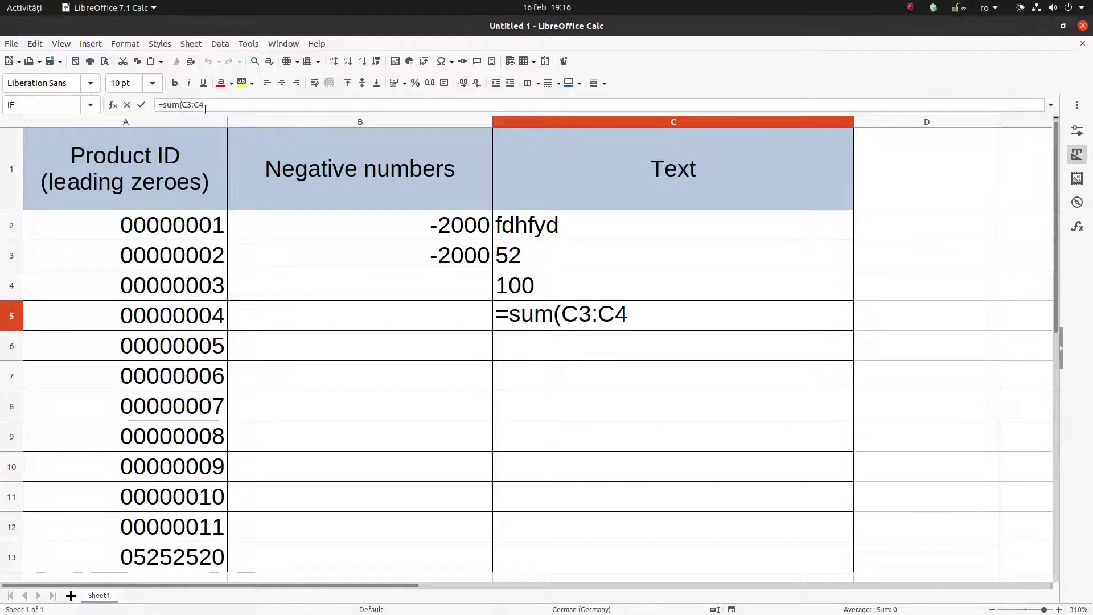
{"action": "key", "text": "End"}
{"action": "type", "text": ")"}
{"action": "key", "text": "Return"}
{"action": "key", "text": "Up"}
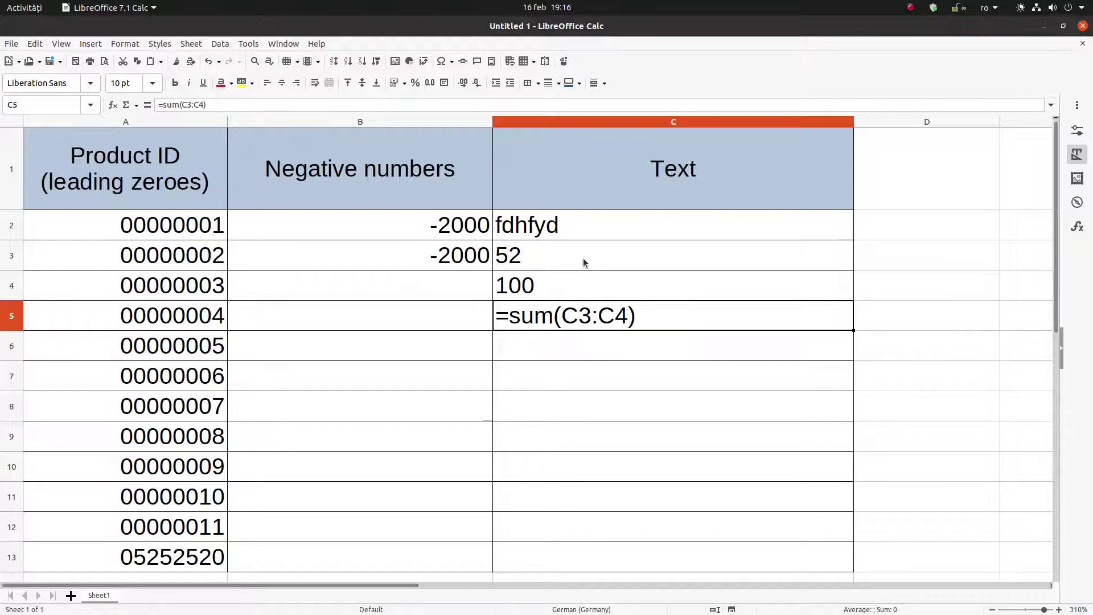
{"action": "left_click_drag", "start_coordinate": [583, 258], "coordinate": [596, 320]}
- Set C3:C5 to the Number format category
{"action": "right_click", "coordinate": [596, 320]}
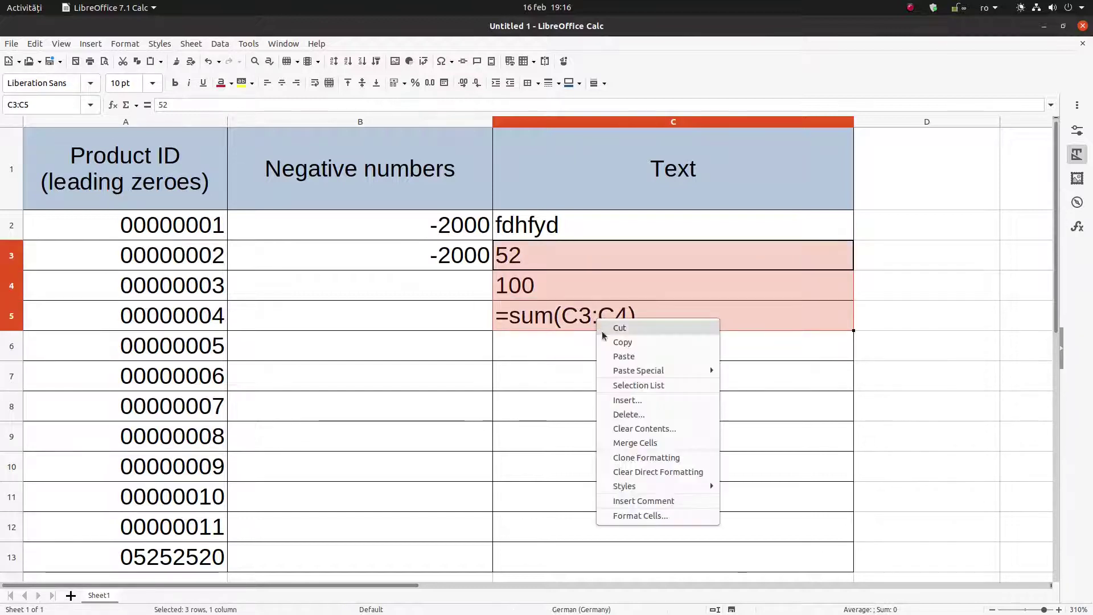
{"action": "left_click", "coordinate": [647, 519]}
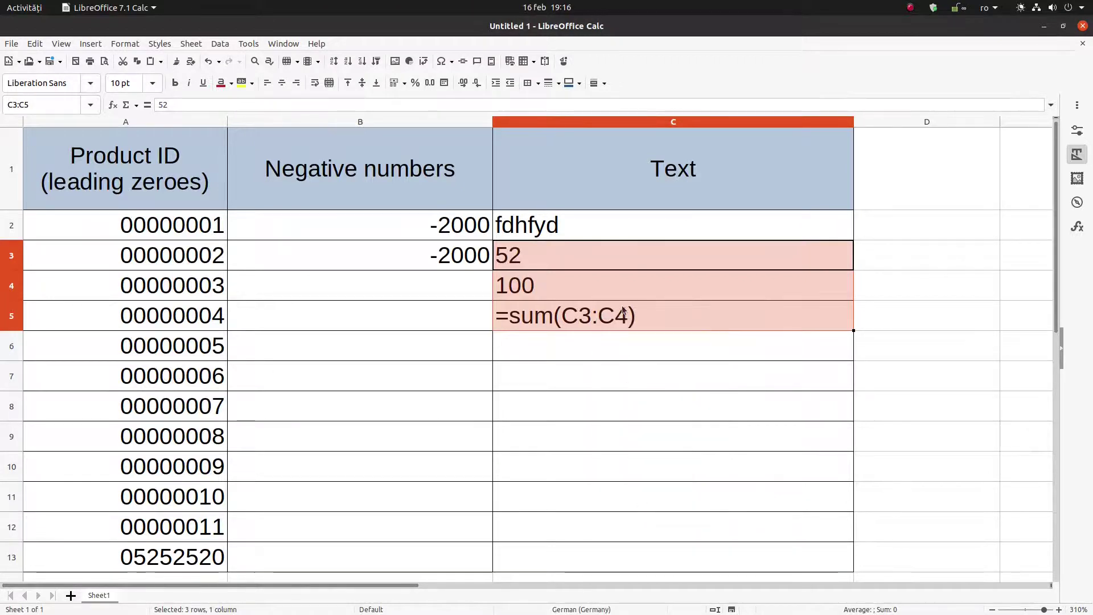
{"action": "scroll", "coordinate": [406, 310], "scroll_direction": "up", "scroll_amount": 1}
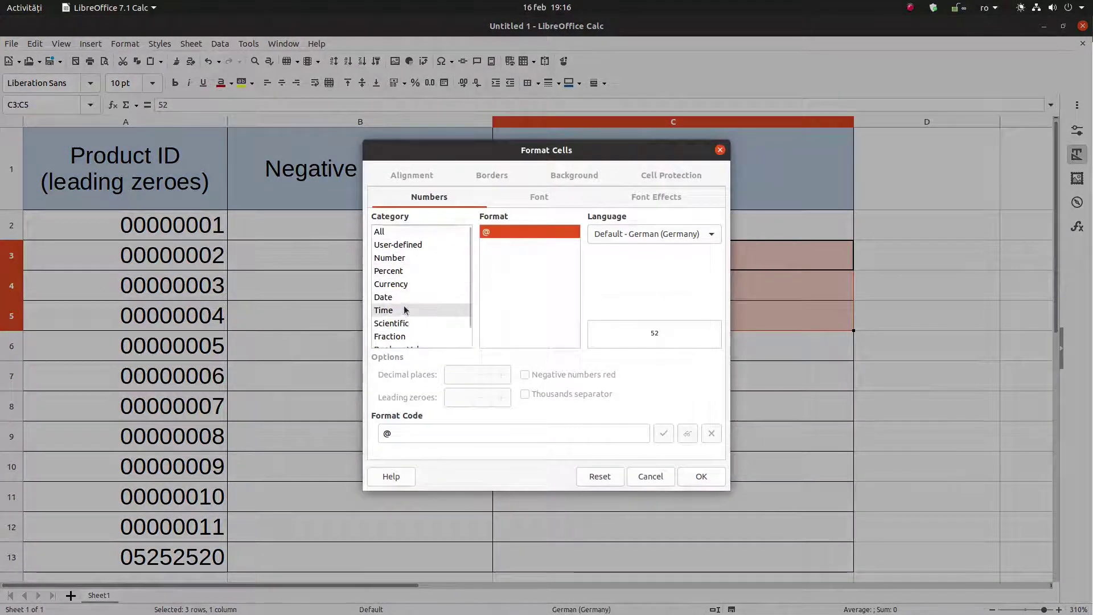
{"action": "left_click", "coordinate": [399, 257]}
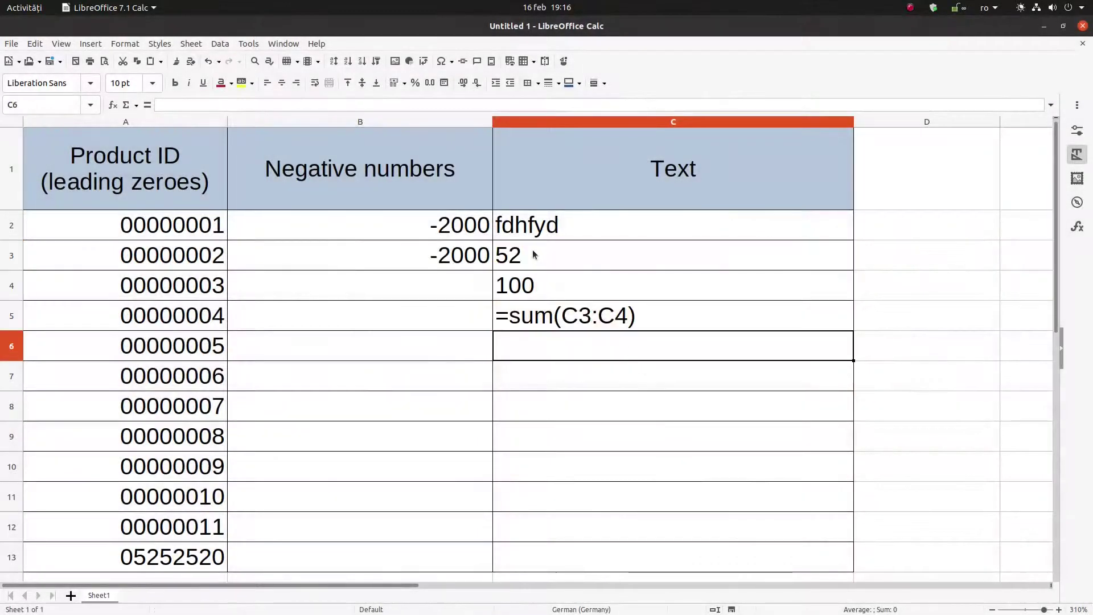
{"action": "left_click", "coordinate": [532, 249]}
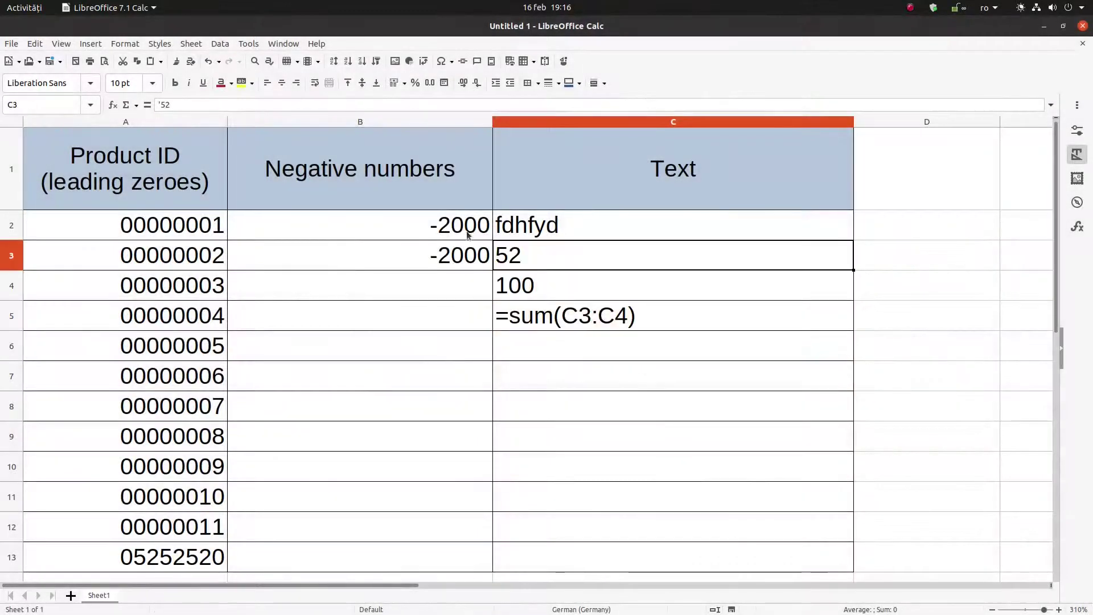
- Remove the leading apostrophes so 52 and 100 become real numbers
{"action": "left_click", "coordinate": [161, 105]}
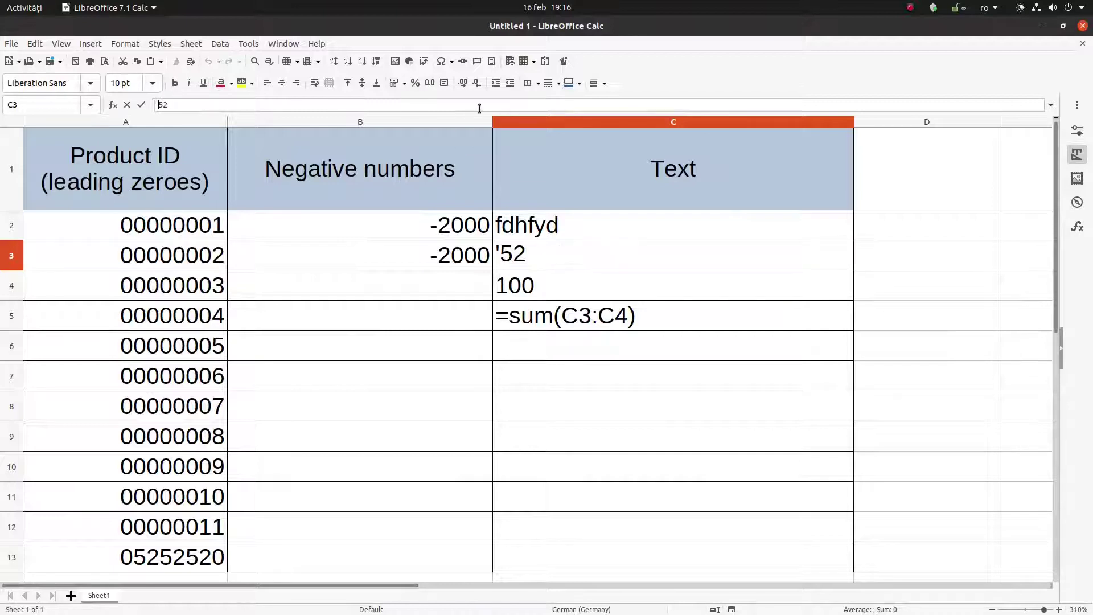
{"action": "key", "text": "BackSpace"}
{"action": "key", "text": "Return"}
{"action": "key", "text": "Up"}
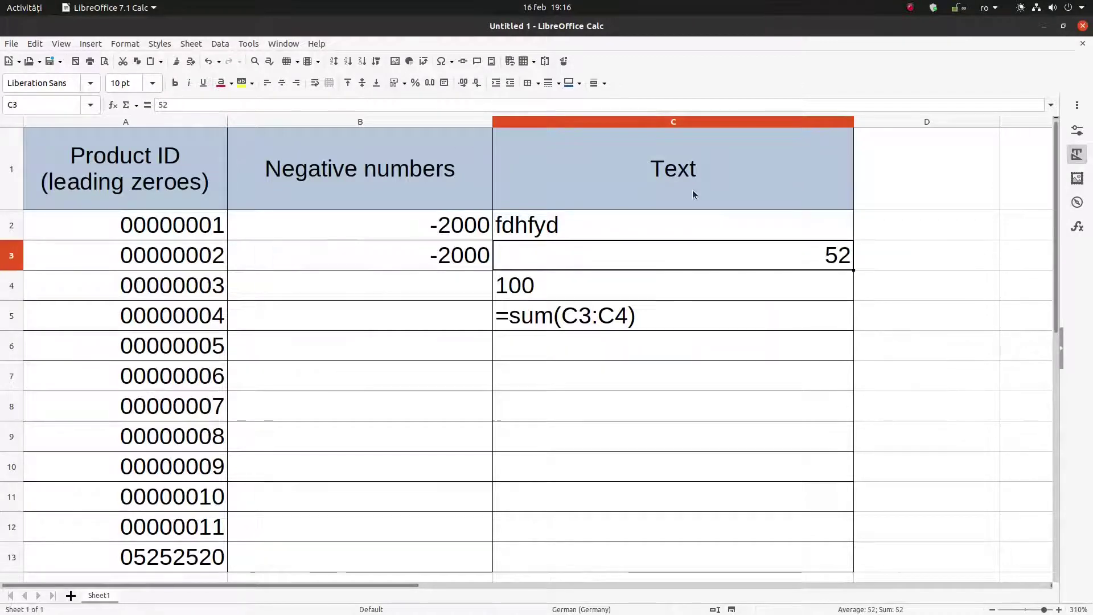
{"action": "left_click", "coordinate": [555, 279]}
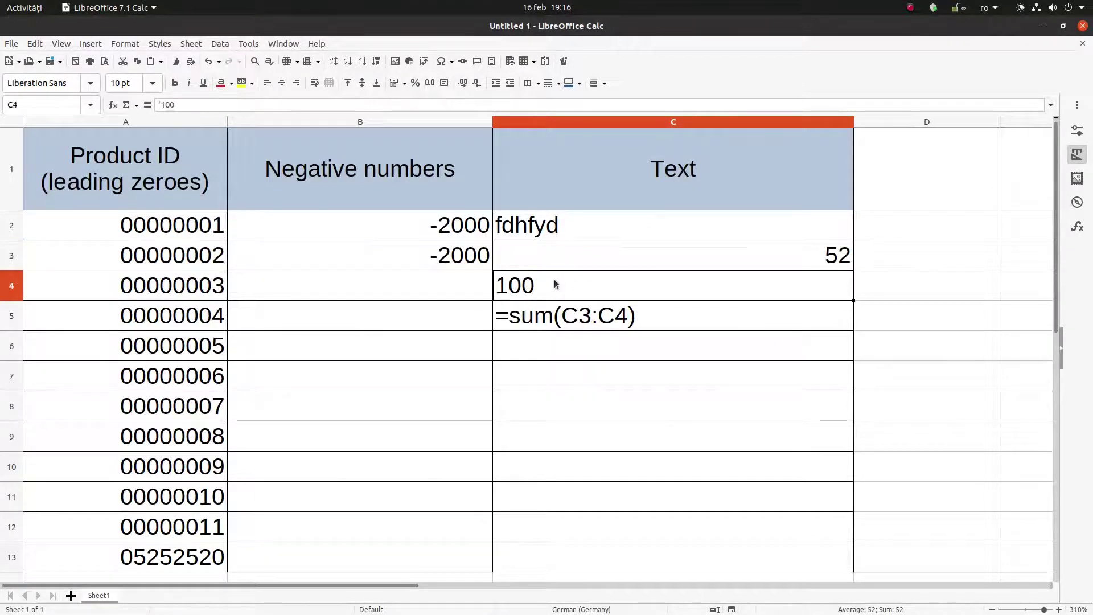
{"action": "left_click", "coordinate": [158, 105]}
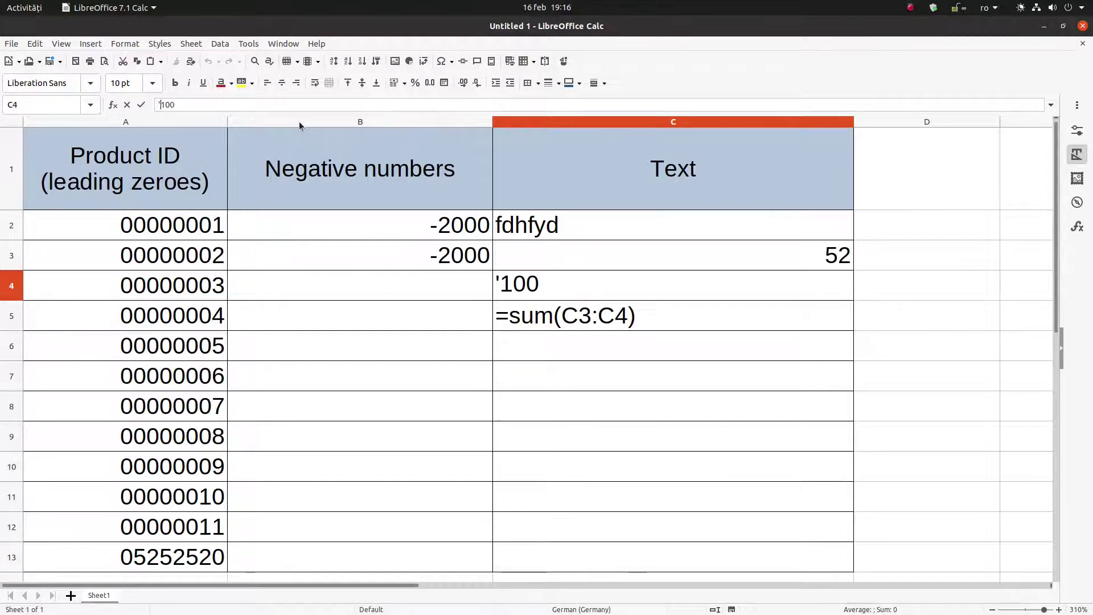
{"action": "key", "text": "Delete"}
{"action": "key", "text": "Return"}
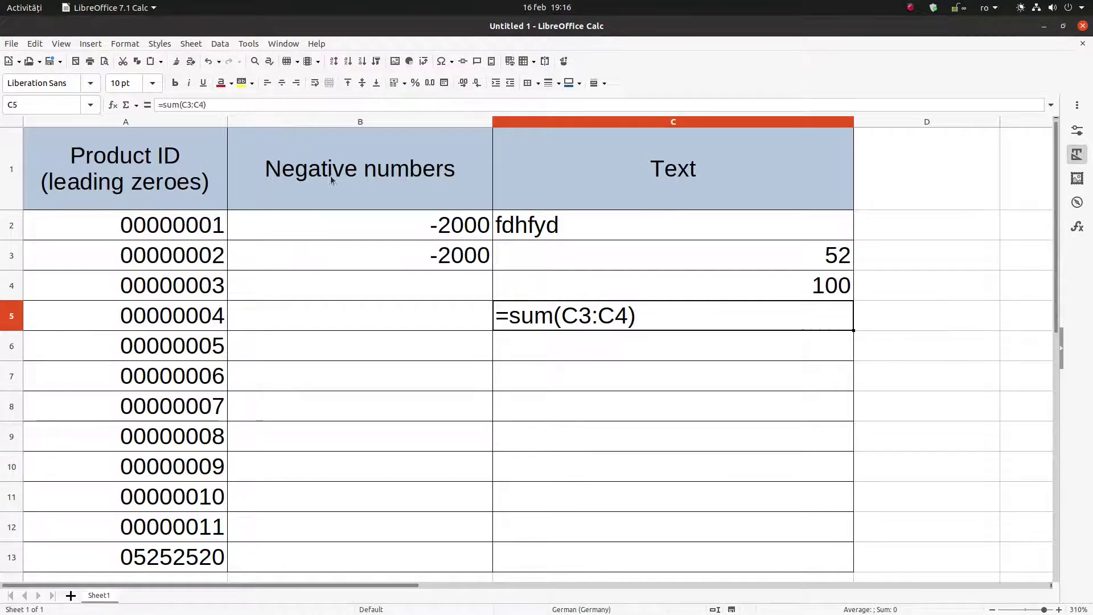
- Confirm the number format settings for C5 in Format Cells
{"action": "triple_click", "coordinate": [525, 317]}
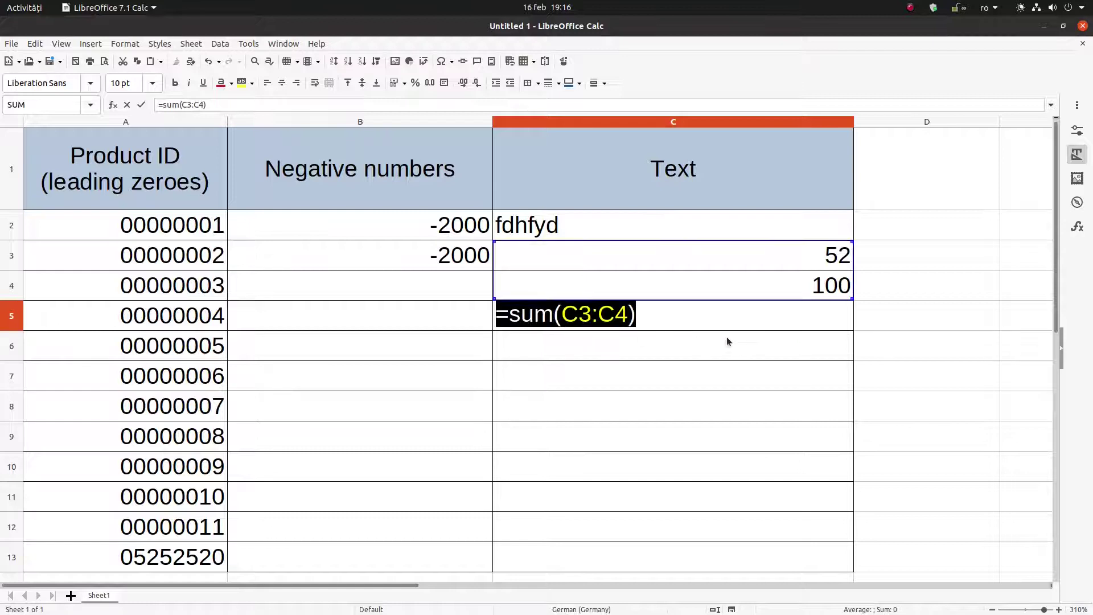
{"action": "key", "text": "Return"}
{"action": "left_click", "coordinate": [678, 312]}
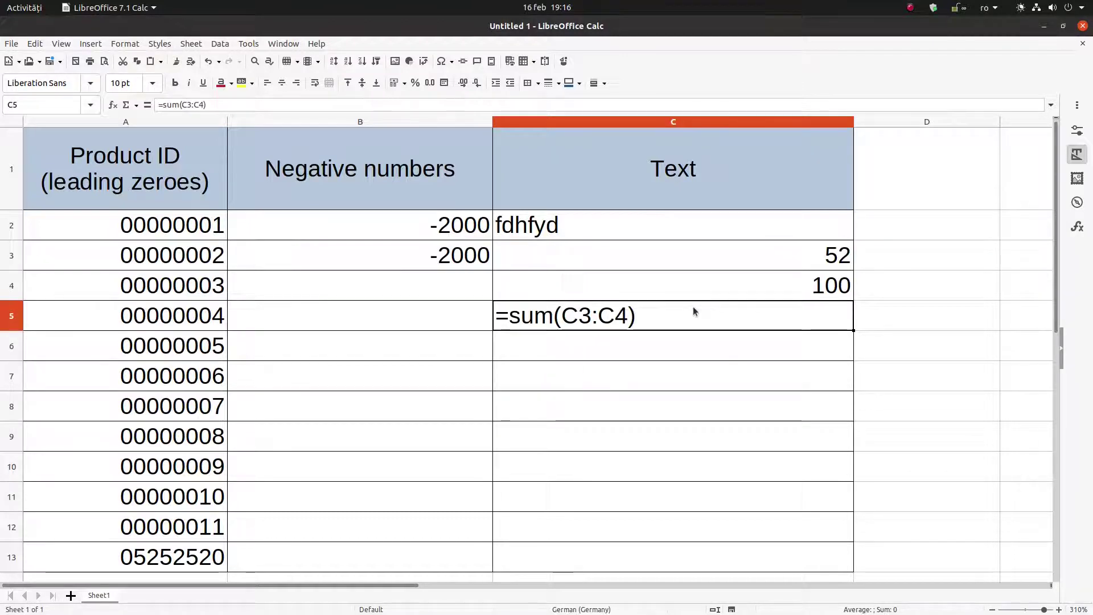
{"action": "right_click", "coordinate": [693, 308]}
{"action": "left_click", "coordinate": [728, 497]}
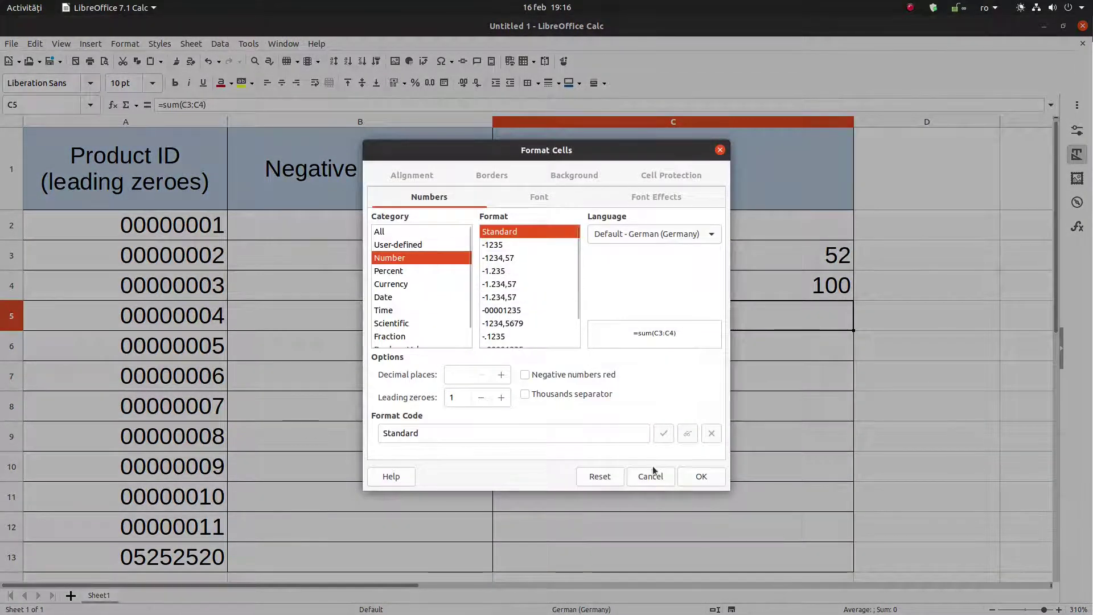
{"action": "left_click", "coordinate": [701, 478]}
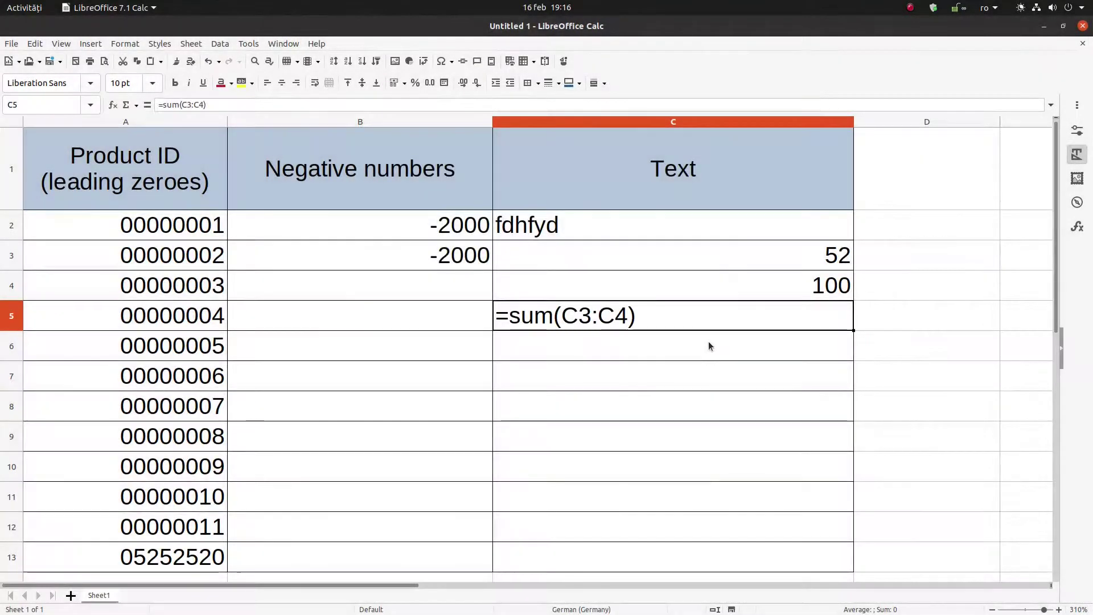
- Re-enter =sum(C3:C4) in C5 so it calculates 152
{"action": "type", "text": "=sum("}
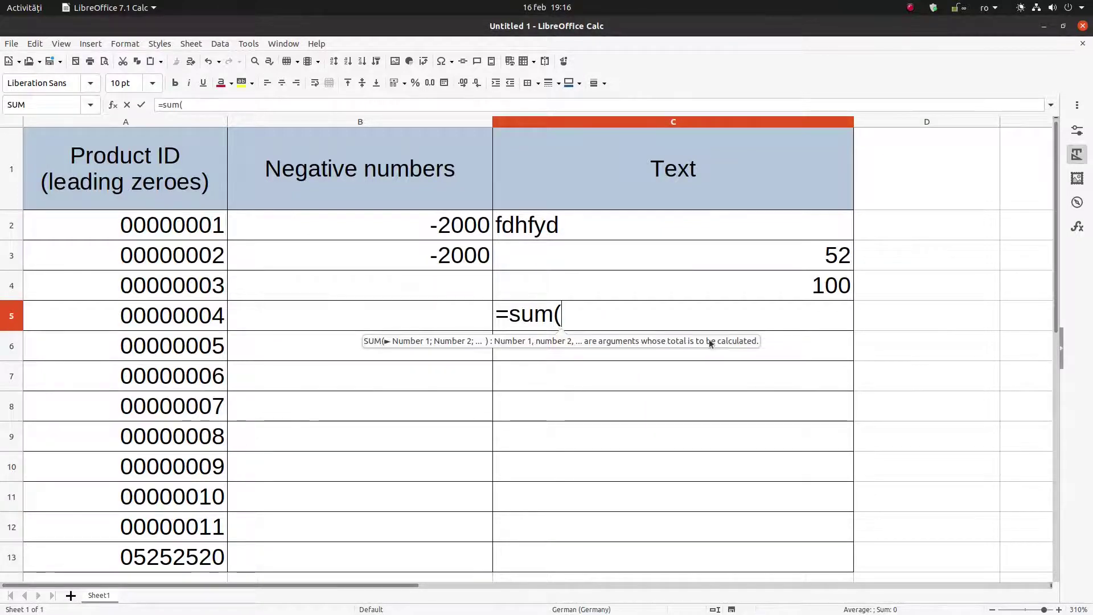
{"action": "left_click_drag", "start_coordinate": [735, 254], "coordinate": [737, 285]}
{"action": "type", "text": ")"}
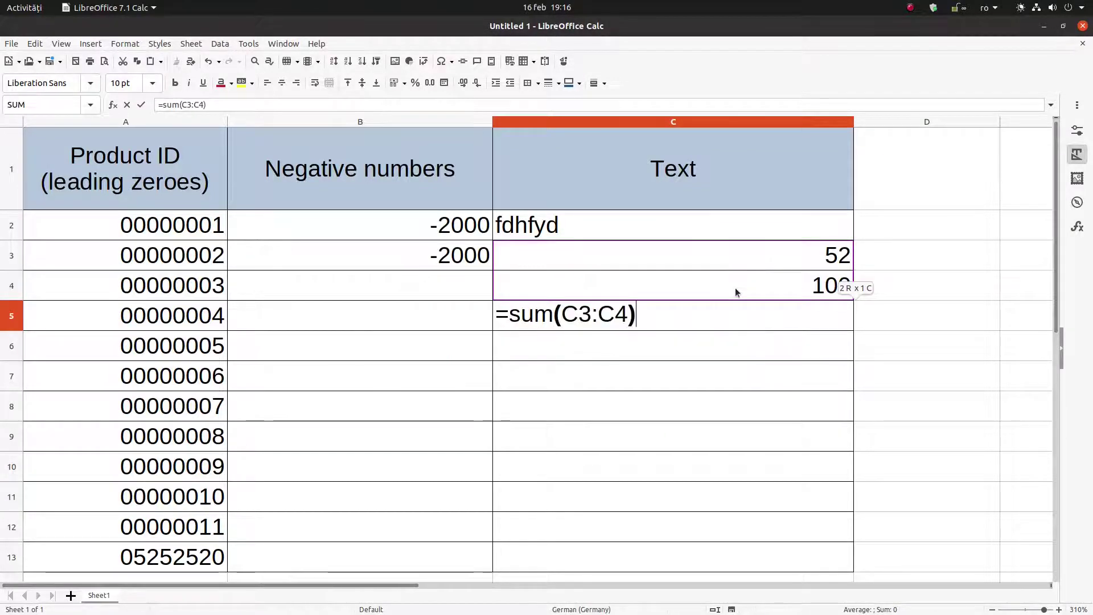
{"action": "key", "text": "Return"}
{"action": "key", "text": "Up"}
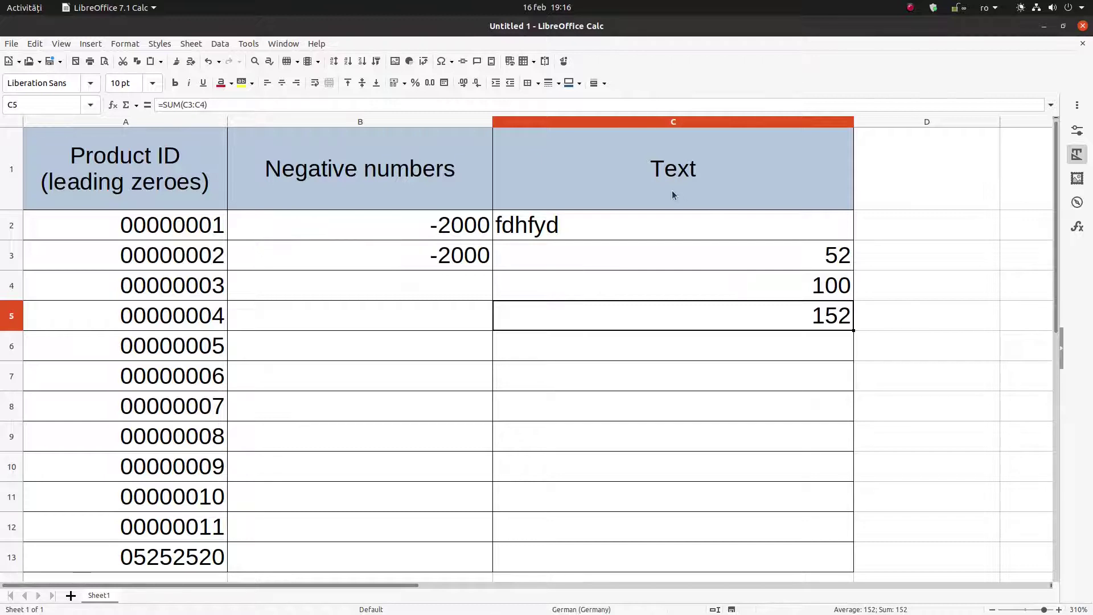
- Apply the Text category to C3:C5 holding 52, 100 and 152
{"action": "left_click", "coordinate": [728, 257]}
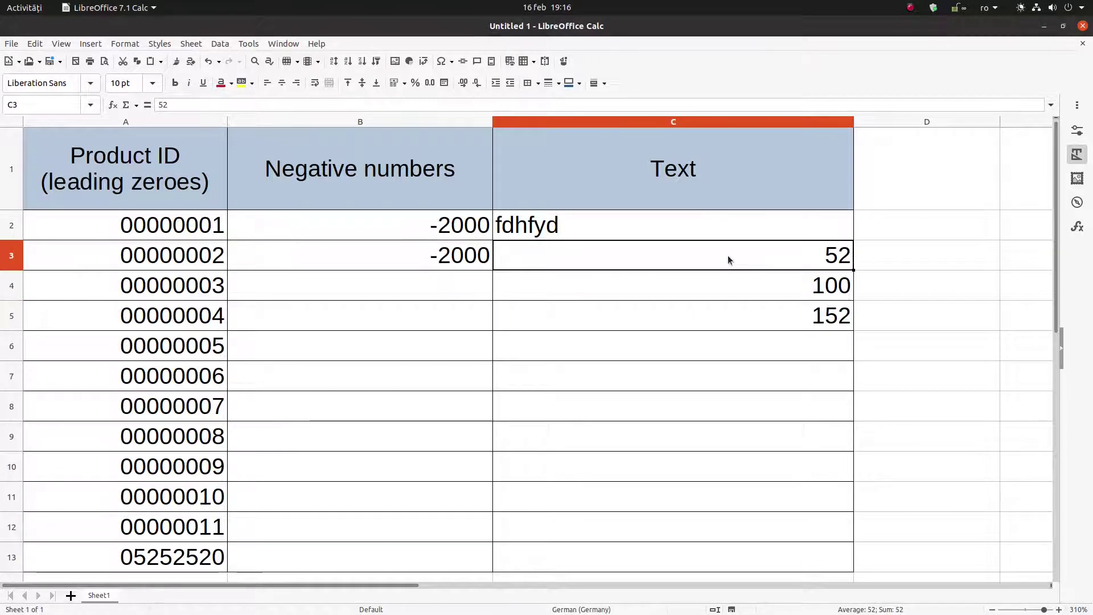
{"action": "left_click_drag", "start_coordinate": [728, 255], "coordinate": [728, 306]}
{"action": "right_click", "coordinate": [728, 306]}
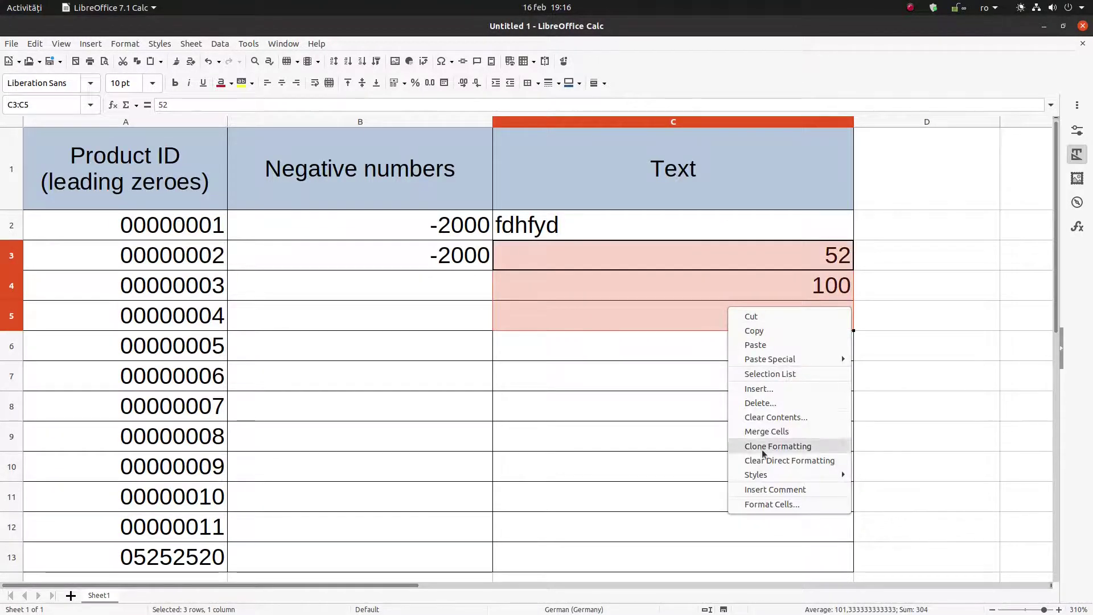
{"action": "left_click", "coordinate": [772, 505]}
{"action": "scroll", "coordinate": [415, 305], "scroll_direction": "down", "scroll_amount": 2}
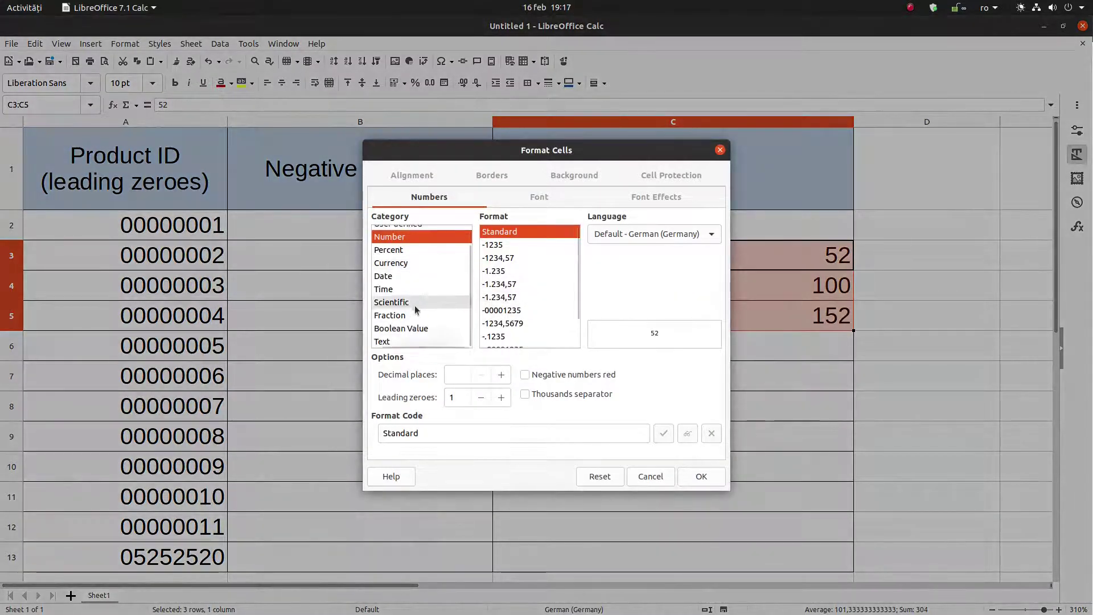
{"action": "left_click", "coordinate": [401, 341]}
{"action": "left_click", "coordinate": [700, 478]}
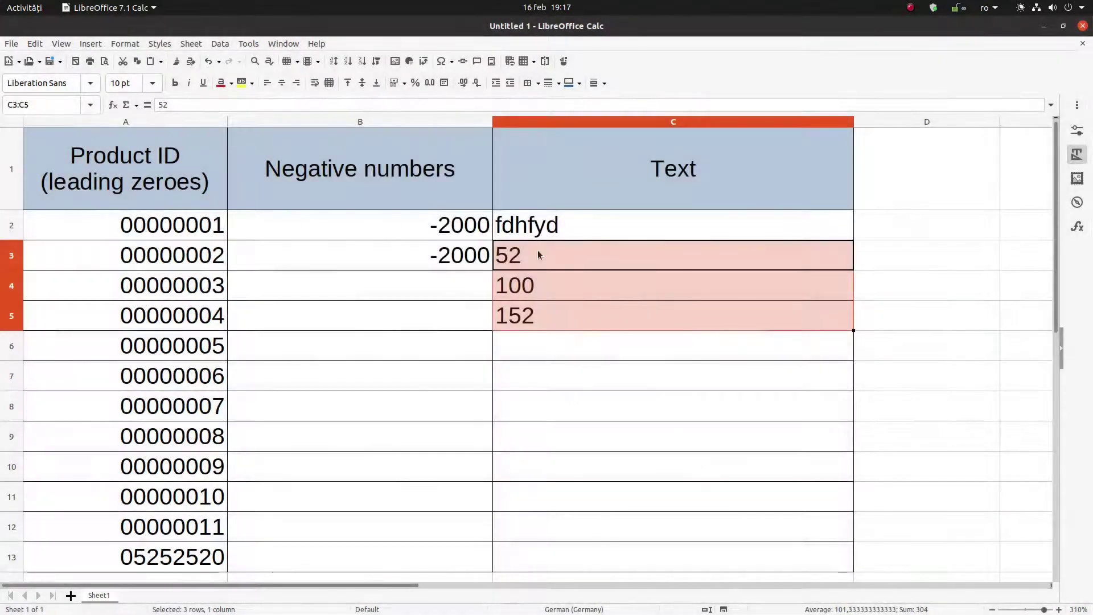
- Review the finished table, checking the values in C3 and B3
{"action": "left_click", "coordinate": [533, 323]}
{"action": "left_click", "coordinate": [540, 348]}
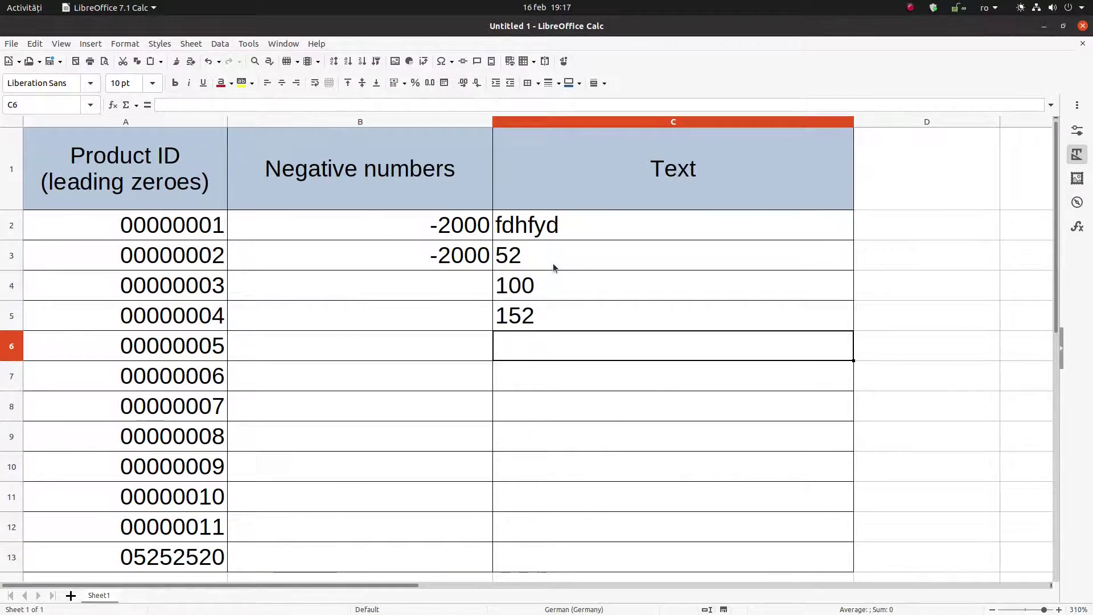
{"action": "scroll", "coordinate": [552, 263], "scroll_direction": "down", "scroll_amount": 4}
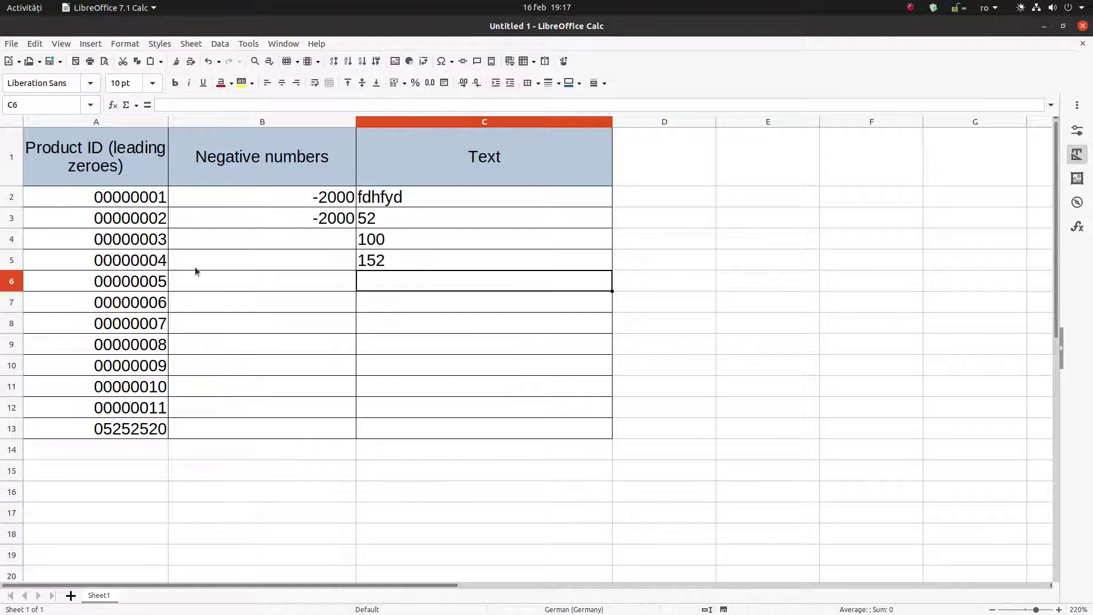
{"action": "left_click", "coordinate": [316, 278]}
{"action": "left_click", "coordinate": [402, 218]}
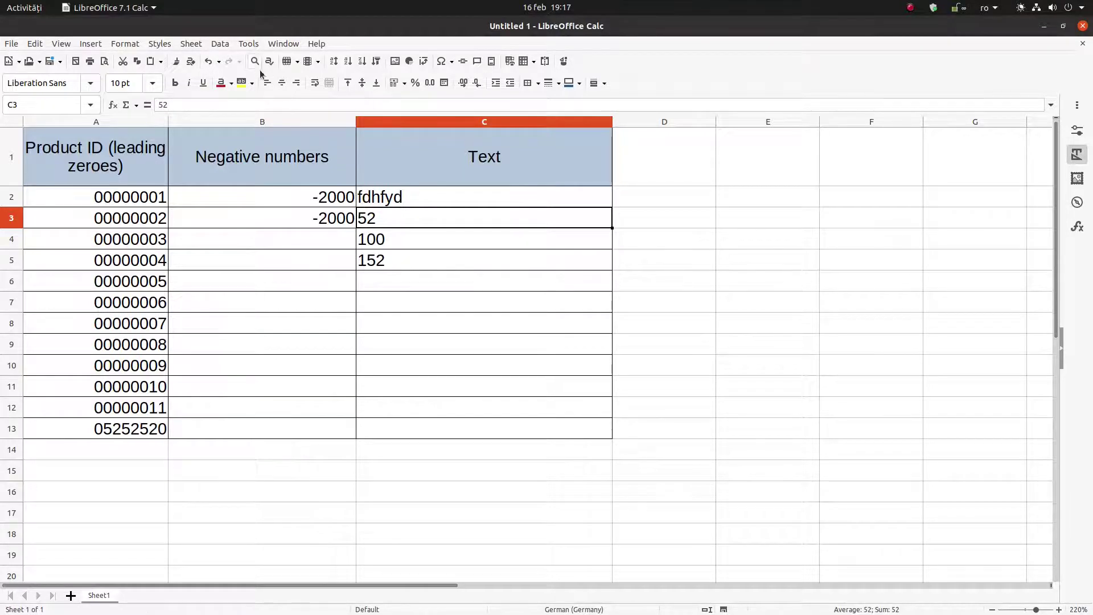
{"action": "left_click", "coordinate": [340, 226]}
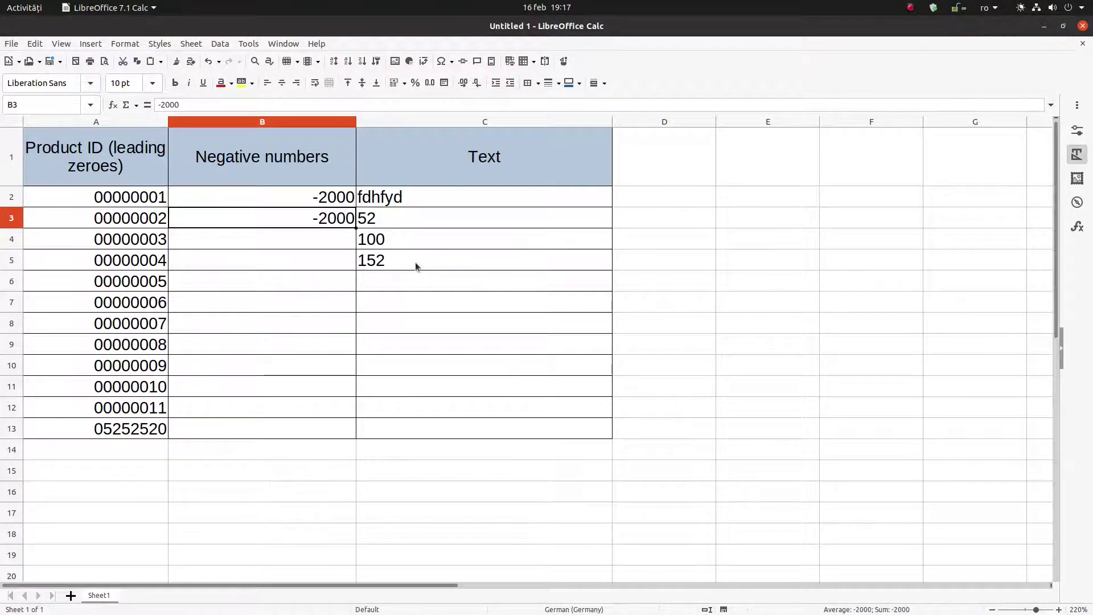
{"action": "scroll", "coordinate": [415, 262], "scroll_direction": "up", "scroll_amount": 4}
{"action": "scroll", "coordinate": [200, 256], "scroll_direction": "down", "scroll_amount": 1}
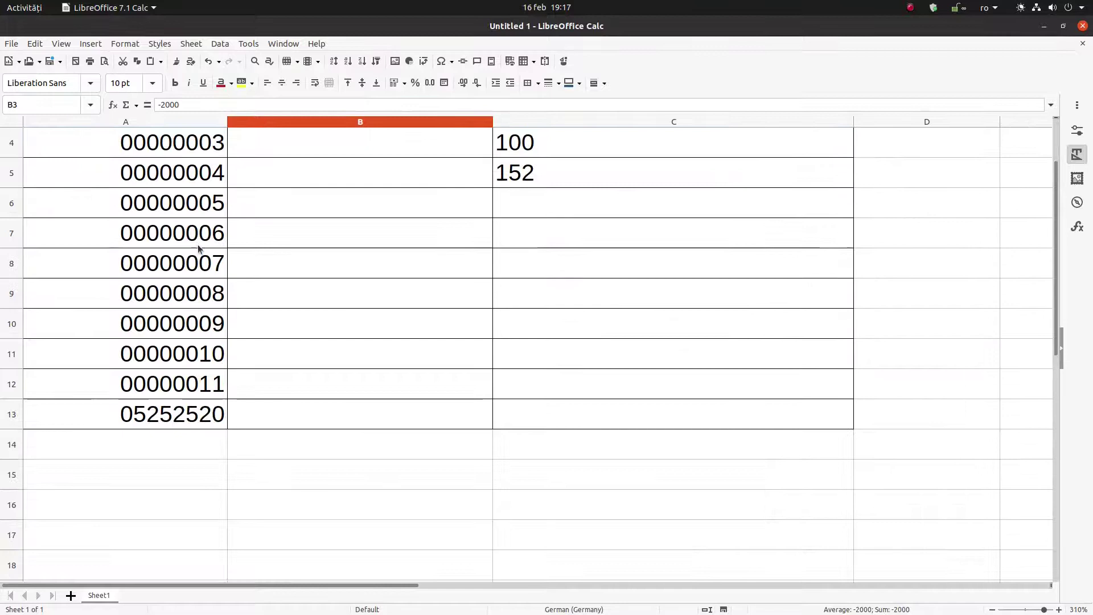
{"action": "scroll", "coordinate": [120, 214], "scroll_direction": "up", "scroll_amount": 1}
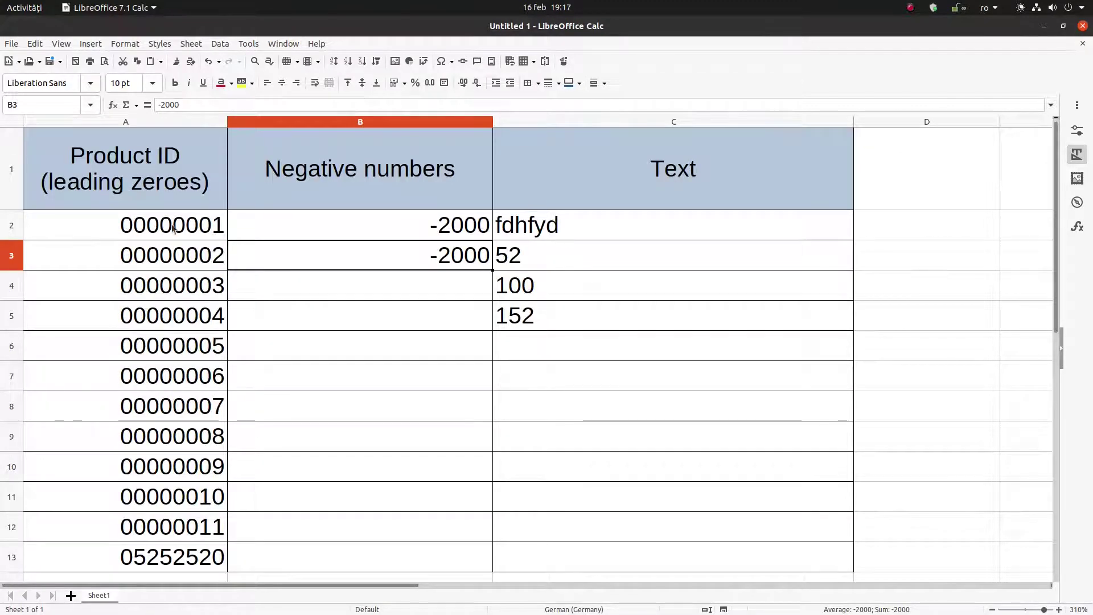
- Open Format Cells for A2:A13 and select the leading zeroes count to replace it with 4
{"action": "left_click_drag", "start_coordinate": [151, 226], "coordinate": [181, 560]}
{"action": "right_click", "coordinate": [181, 560]}
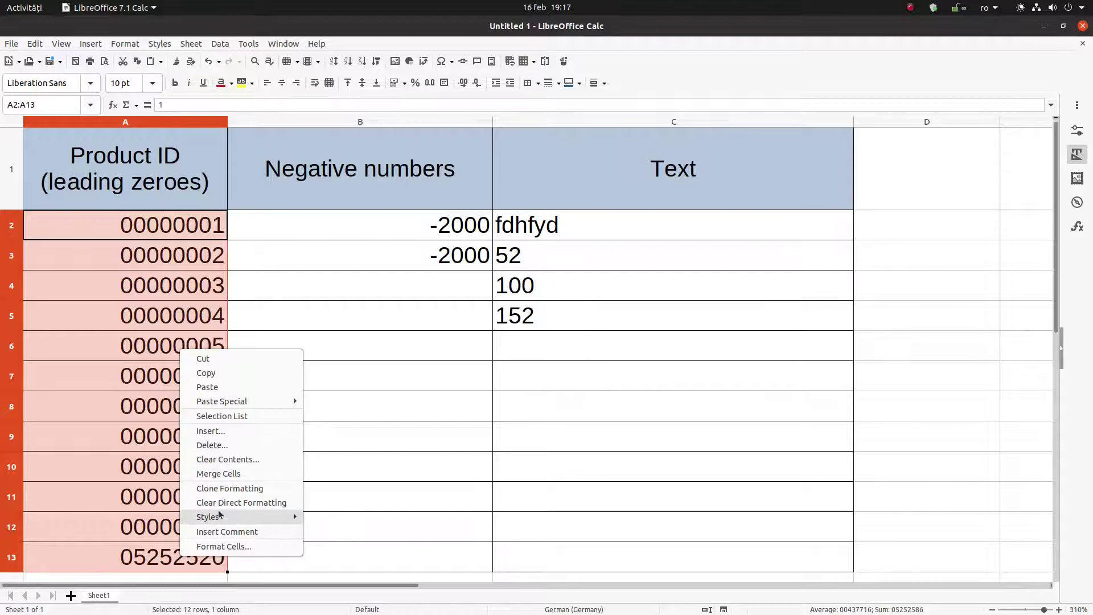
{"action": "mouse_move", "coordinate": [225, 523]}
{"action": "left_click", "coordinate": [224, 546]}
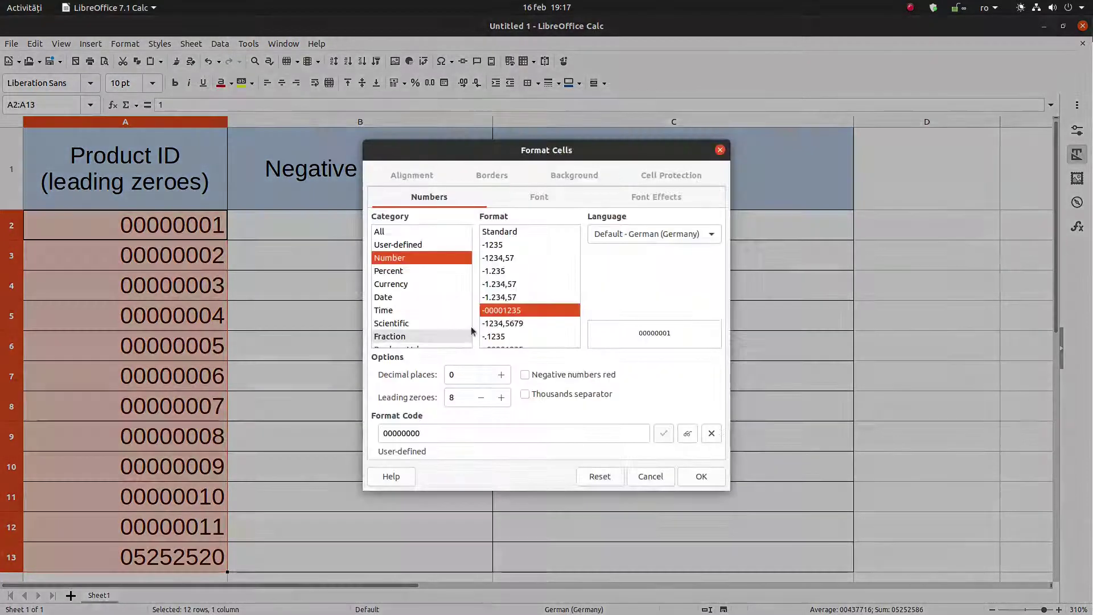
{"action": "double_click", "coordinate": [458, 399]}
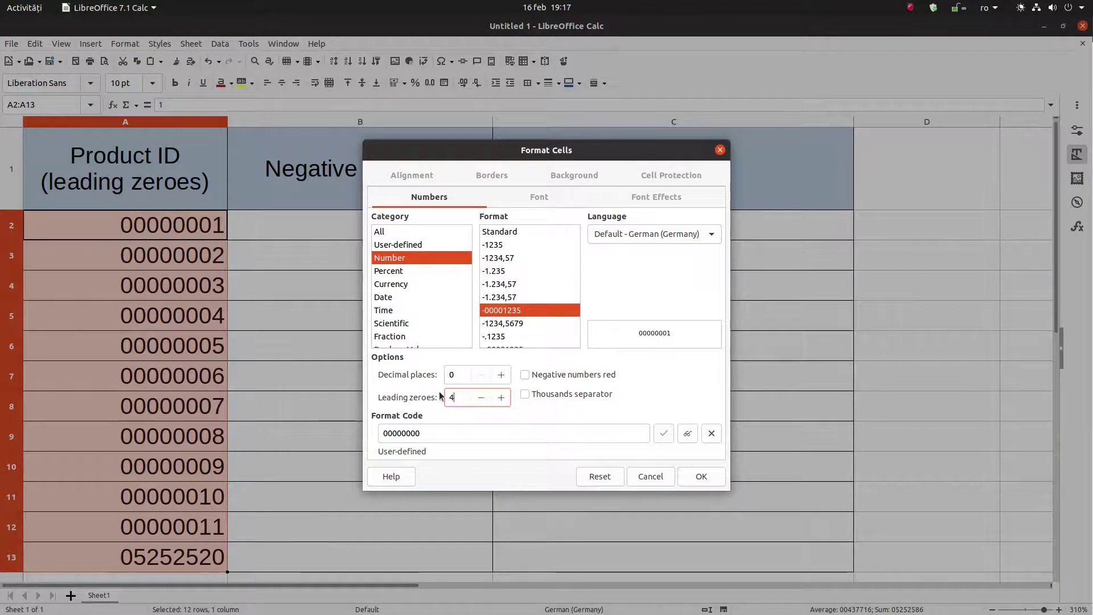
- Apply four-digit zero padding and shorten A13 from 5252520 to 2520
{"action": "left_click", "coordinate": [709, 482]}
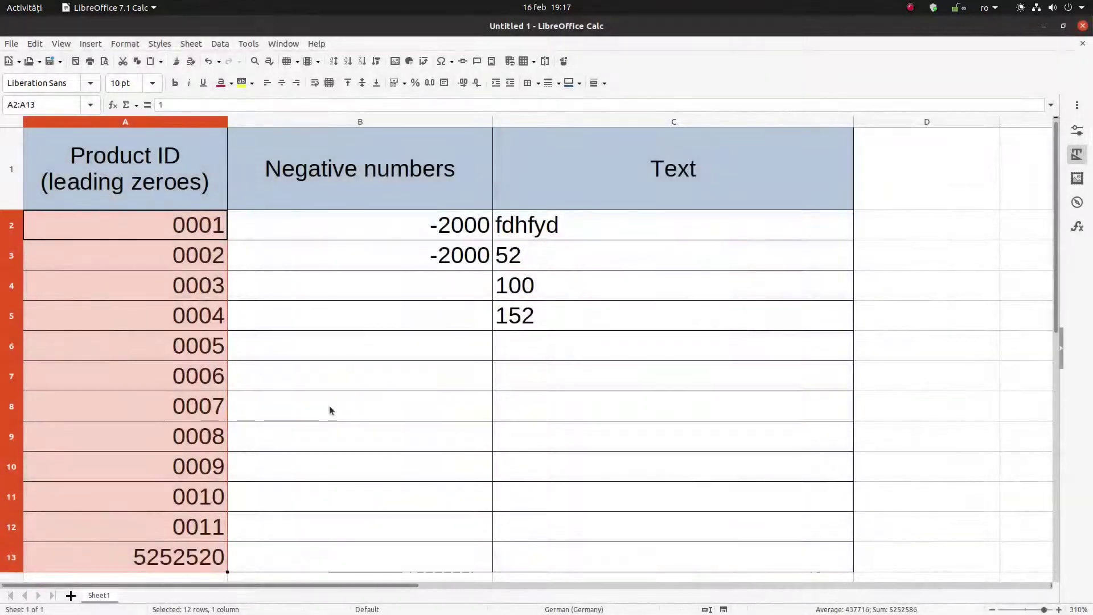
{"action": "scroll", "coordinate": [208, 376], "scroll_direction": "down", "scroll_amount": 2}
{"action": "double_click", "coordinate": [178, 332]}
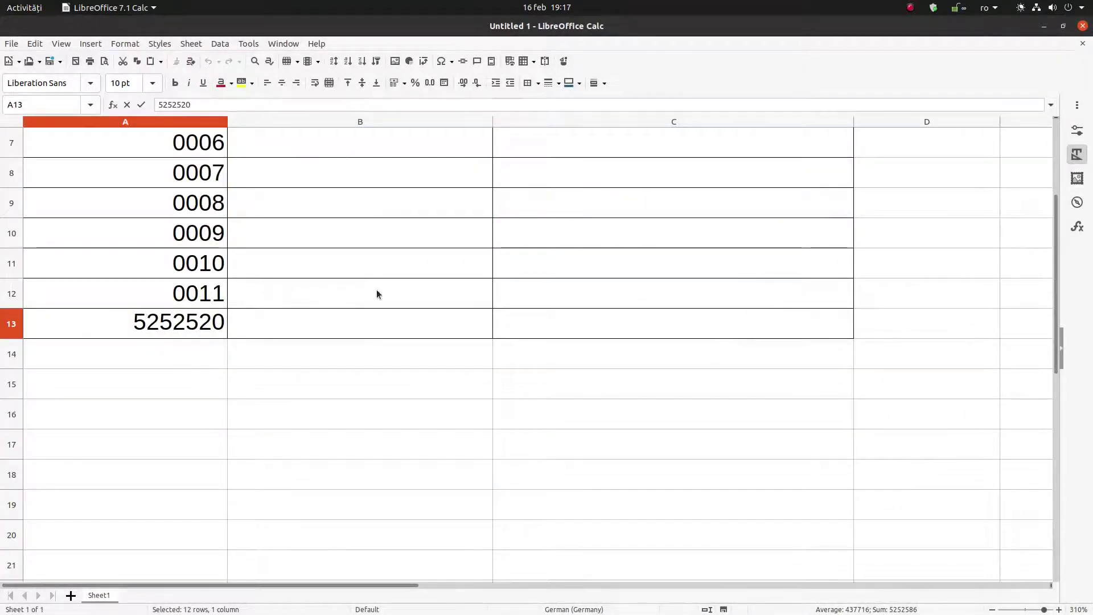
{"action": "key", "text": "BackSpace"}
{"action": "key", "text": "BackSpace"}
{"action": "key", "text": "BackSpace"}
{"action": "key", "text": "Return"}
{"action": "key", "text": "Up"}
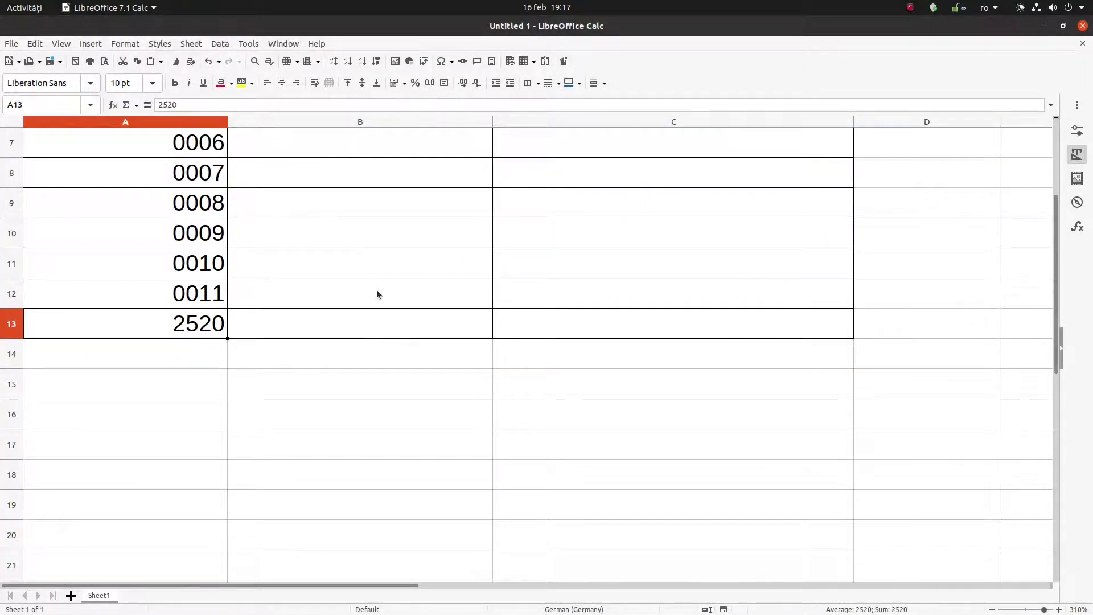
- Overwrite A11's =A10+1 formula with 199 so A12 follows as 0200
{"action": "scroll", "coordinate": [346, 294], "scroll_direction": "up", "scroll_amount": 2}
{"action": "scroll", "coordinate": [341, 288], "scroll_direction": "down", "scroll_amount": 1}
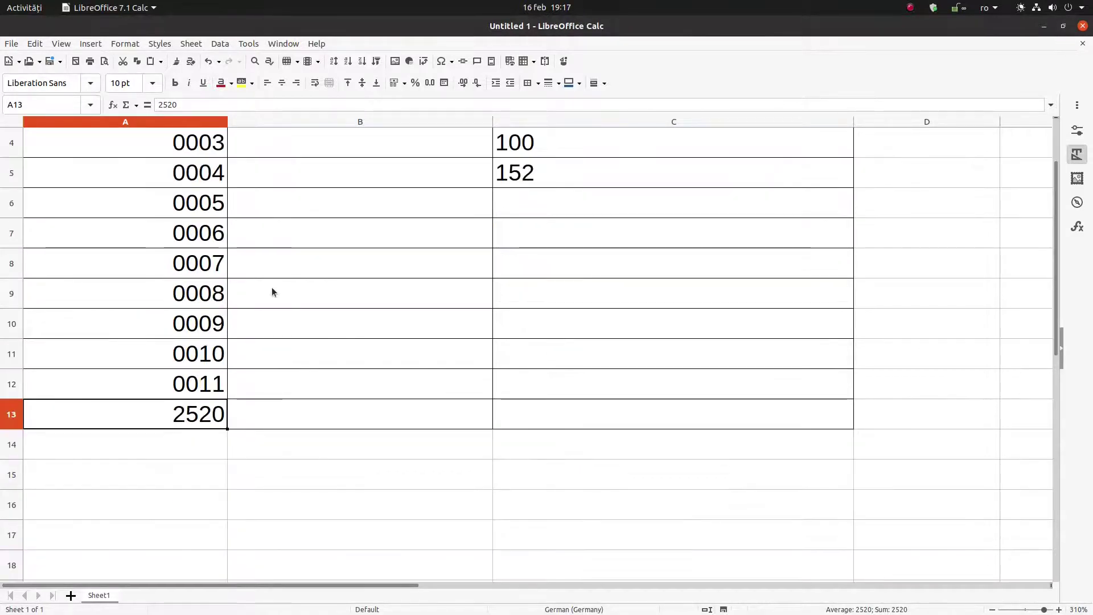
{"action": "left_click", "coordinate": [206, 354]}
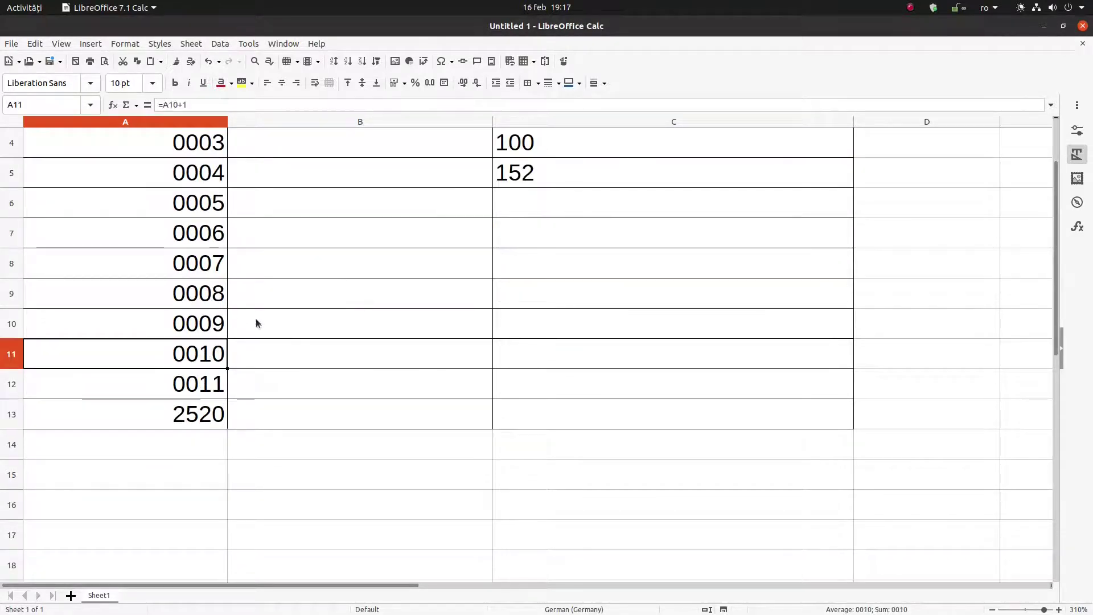
{"action": "type", "text": "199"}
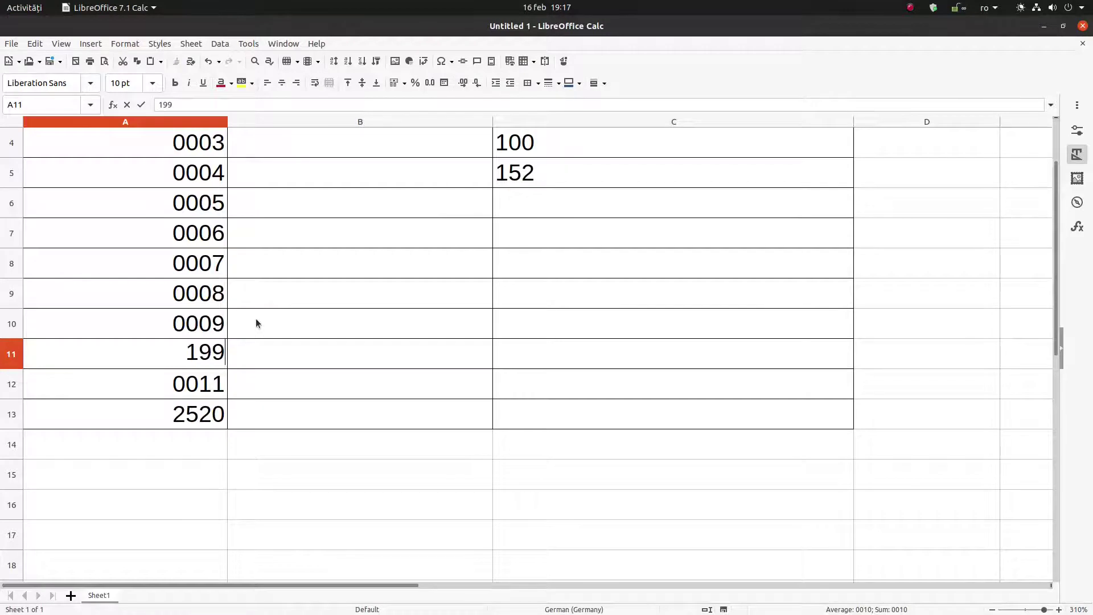
{"action": "key", "text": "Return"}
{"action": "key", "text": "Up"}
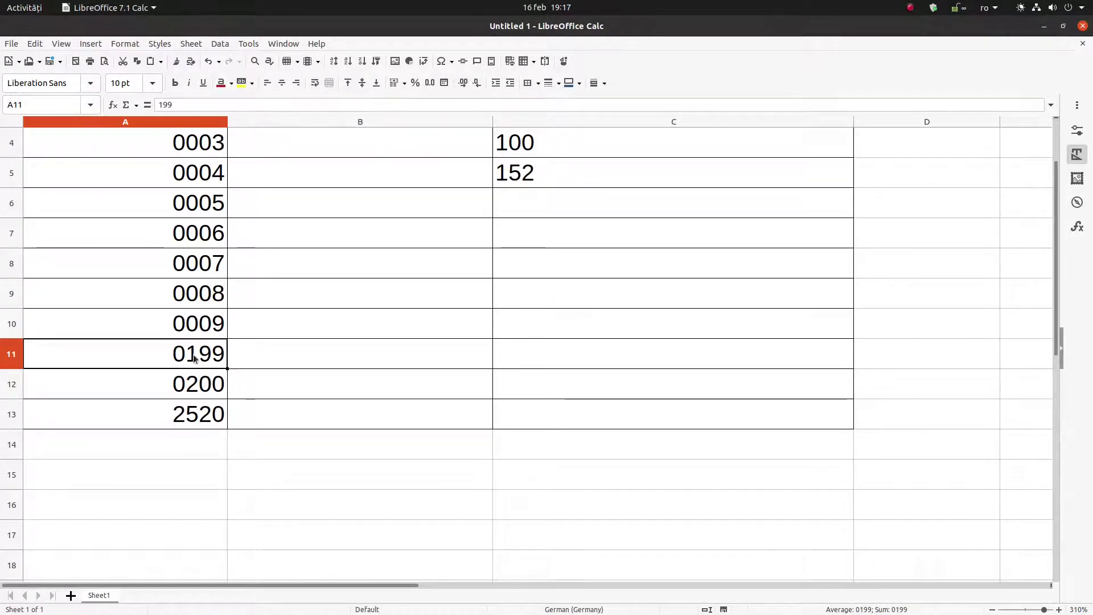
{"action": "scroll", "coordinate": [262, 314], "scroll_direction": "up", "scroll_amount": 1}
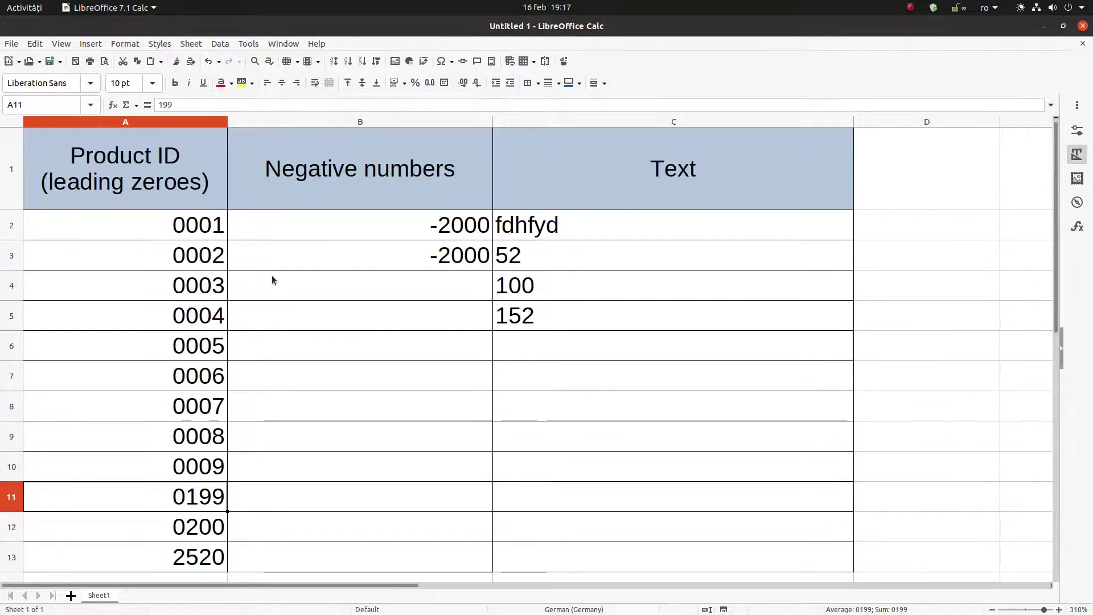
- Turn on 'Negative numbers red' for the -2000 in B2
{"action": "left_click", "coordinate": [405, 289]}
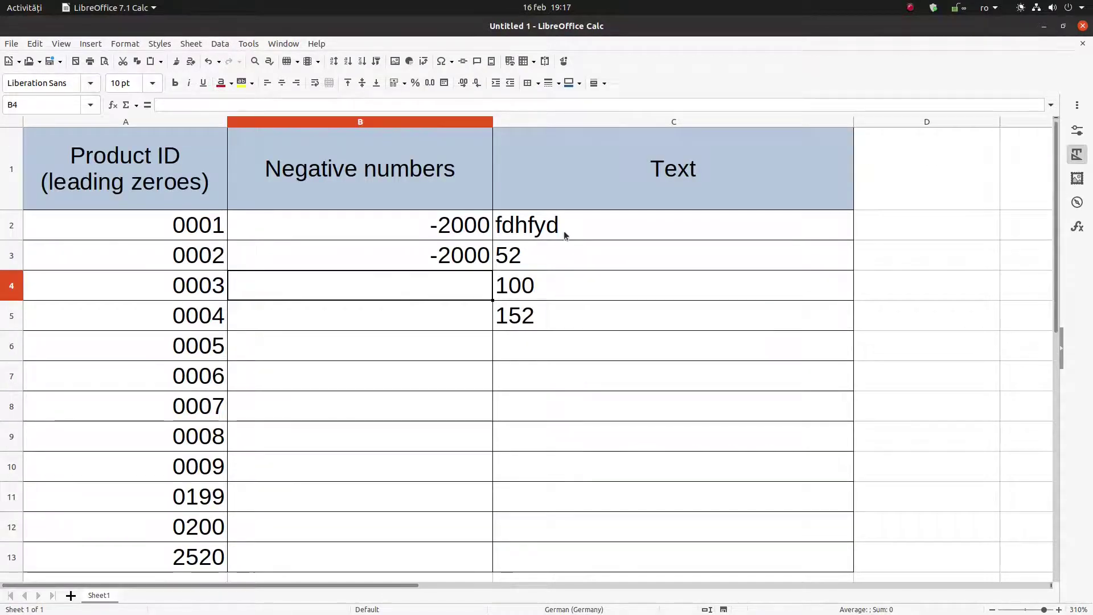
{"action": "left_click", "coordinate": [436, 222]}
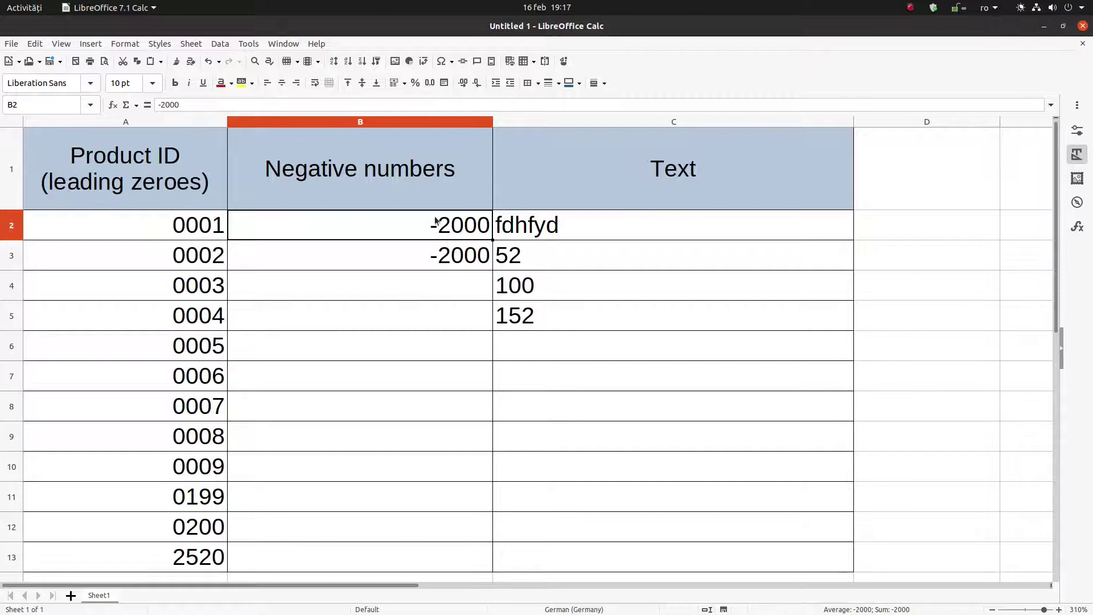
{"action": "right_click", "coordinate": [450, 227]}
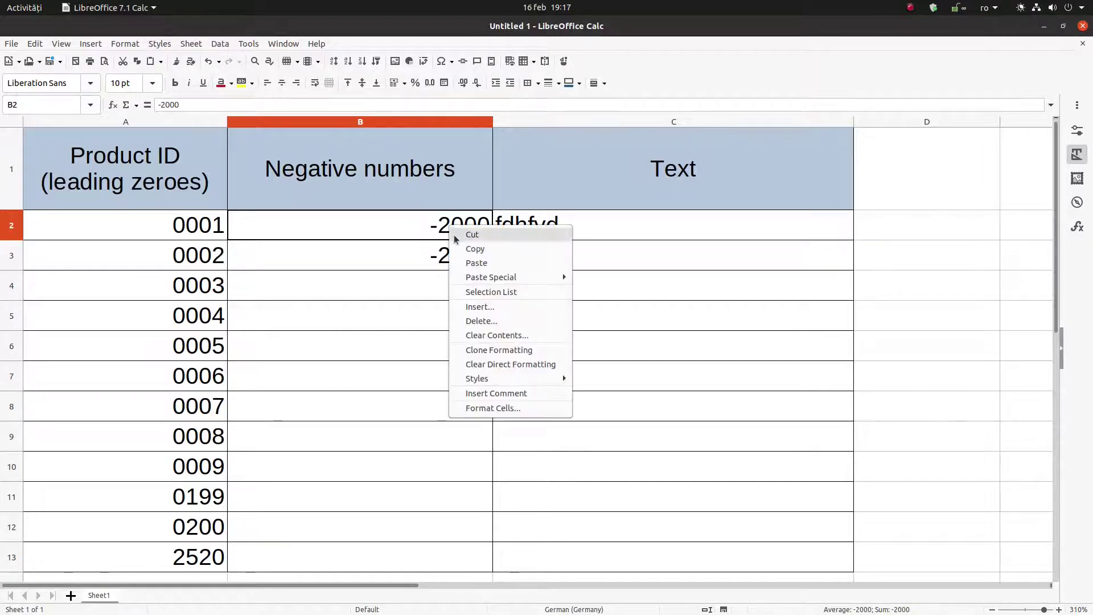
{"action": "left_click", "coordinate": [487, 408]}
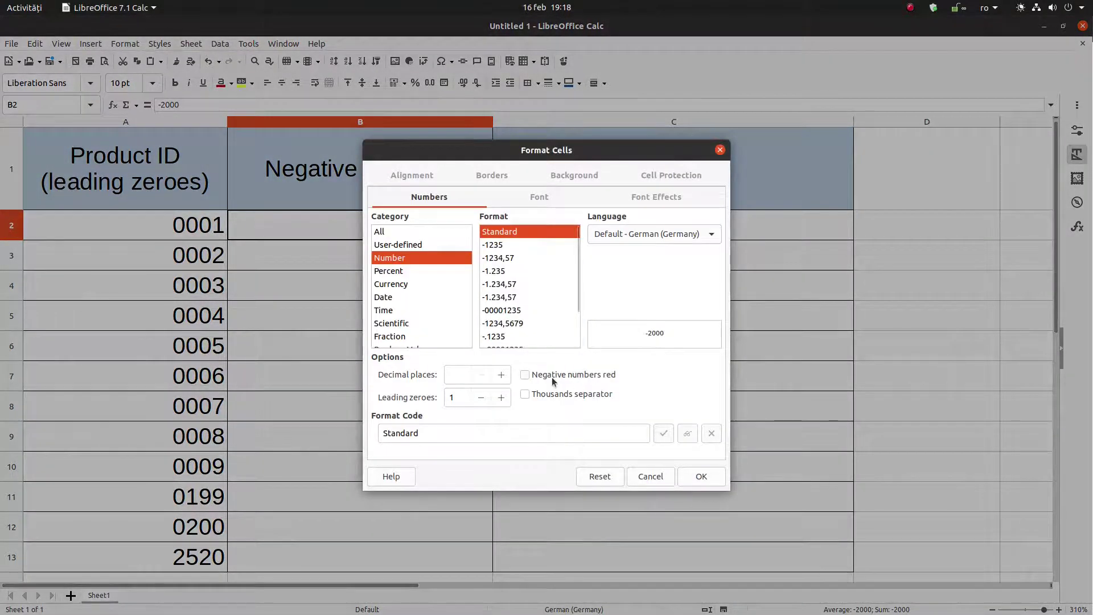
{"action": "left_click", "coordinate": [604, 378]}
{"action": "left_click", "coordinate": [701, 477]}
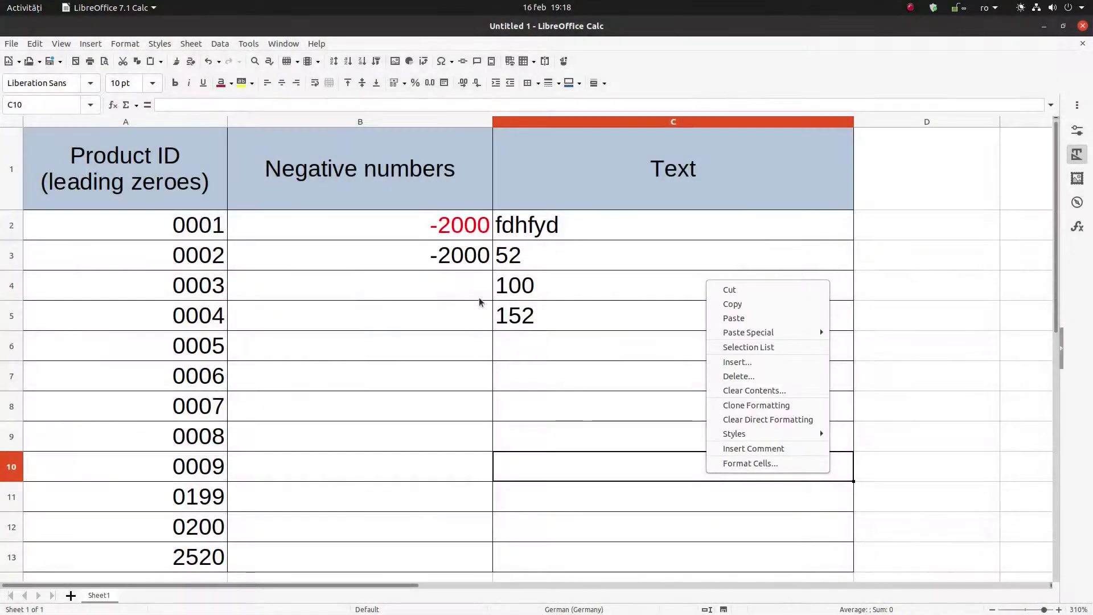
- Apply the red negative-number format to the whole B2:B13 range
{"action": "left_click", "coordinate": [460, 240]}
{"action": "left_click", "coordinate": [461, 251]}
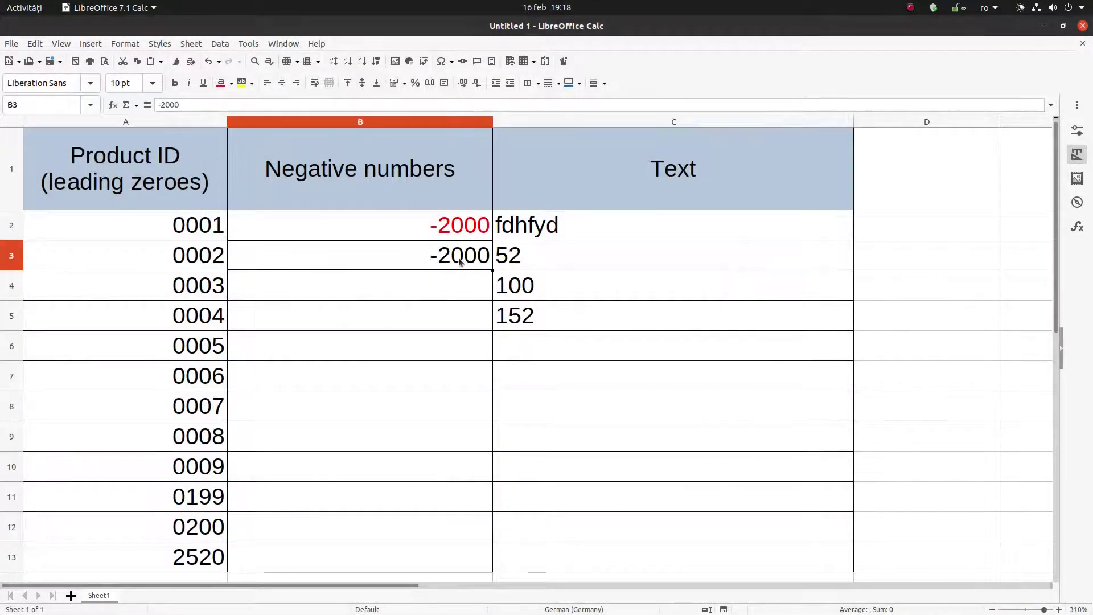
{"action": "left_click_drag", "start_coordinate": [459, 230], "coordinate": [429, 553]}
{"action": "right_click", "coordinate": [422, 470]}
{"action": "left_click", "coordinate": [448, 460]}
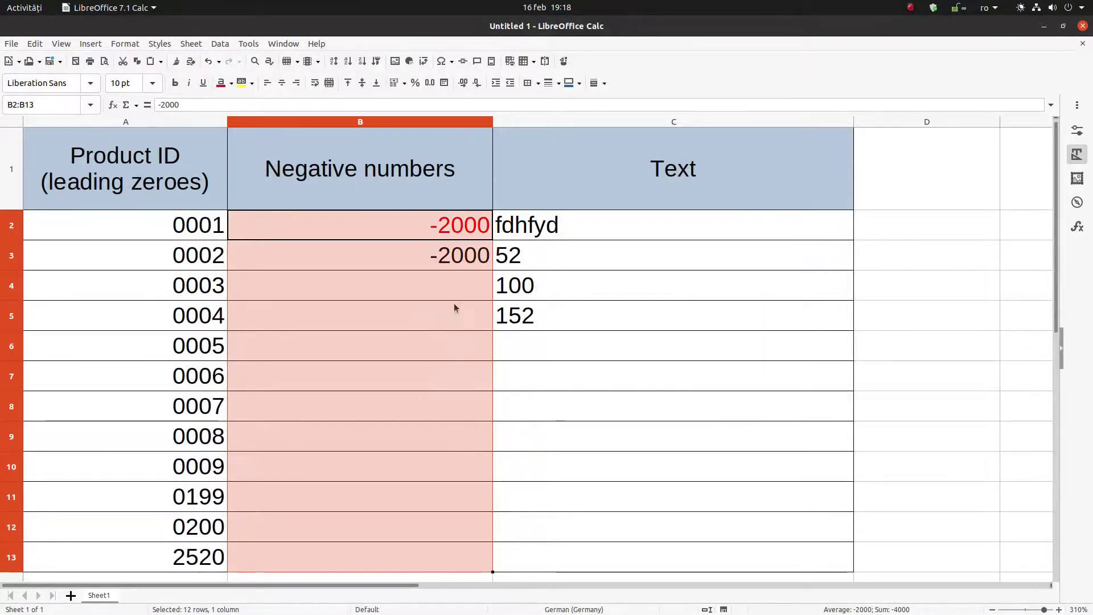
{"action": "left_click", "coordinate": [566, 377]}
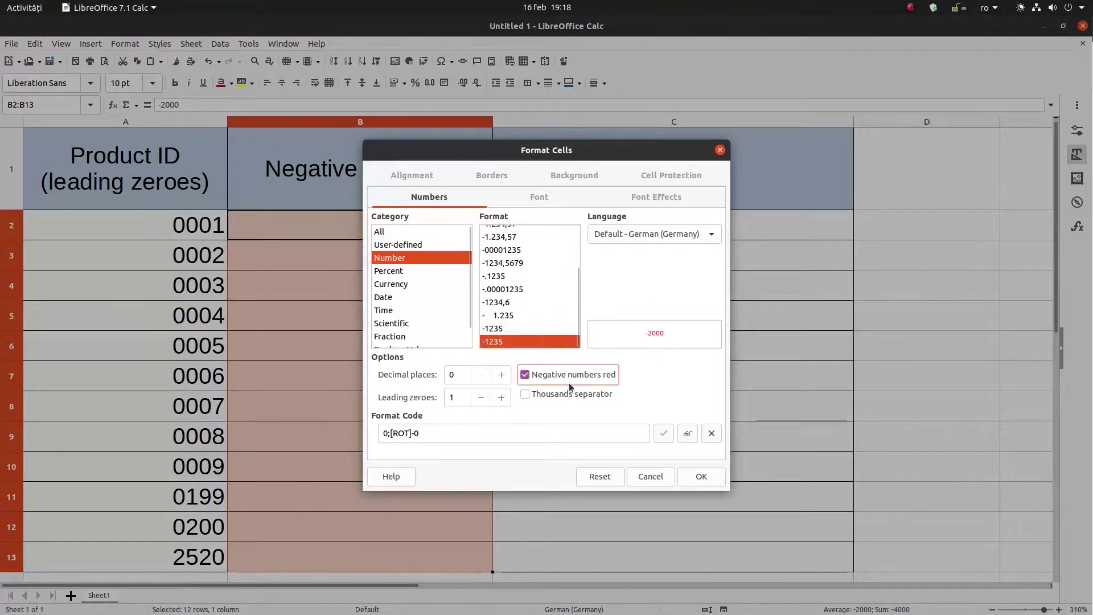
{"action": "left_click", "coordinate": [685, 476]}
- Enter 2000, 1500 and -1500 into B4, B5 and B6
{"action": "left_click", "coordinate": [450, 286]}
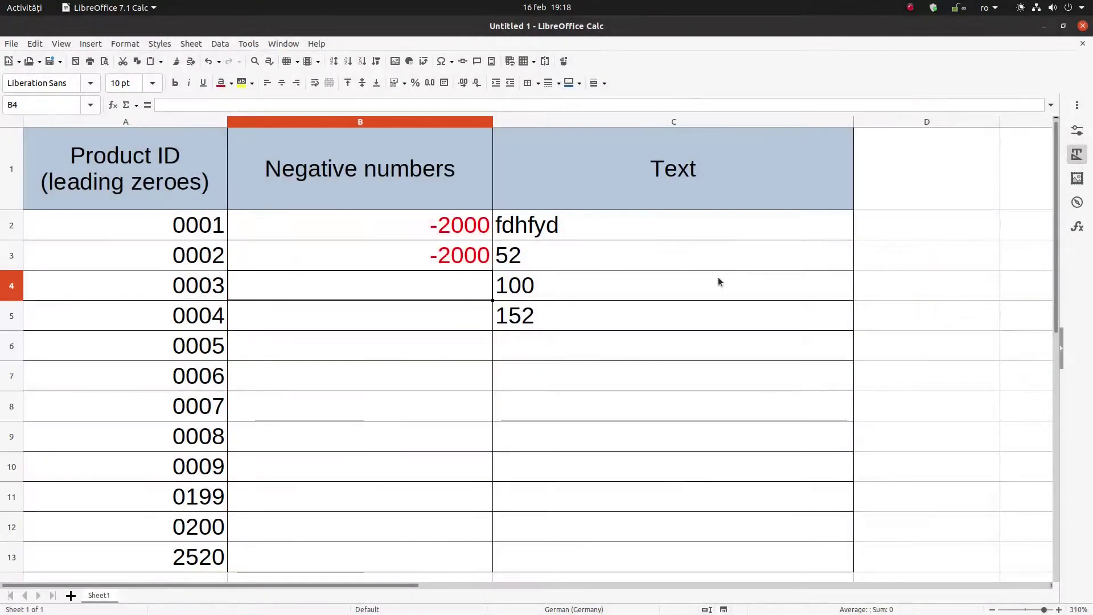
{"action": "type", "text": "2000"}
{"action": "key", "text": "Return"}
{"action": "type", "text": "1500"}
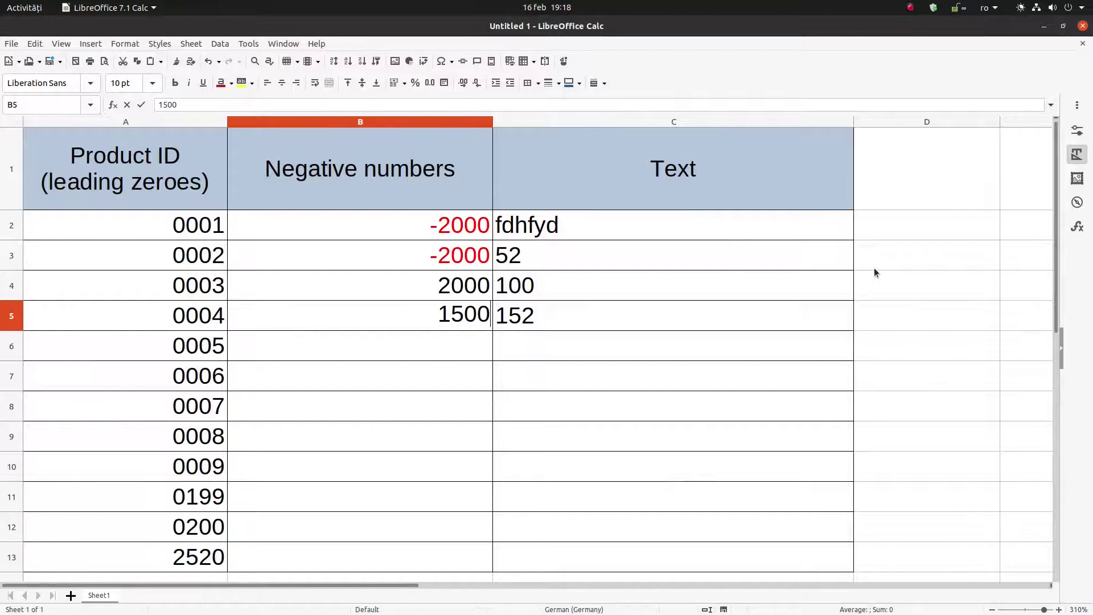
{"action": "key", "text": "Return"}
{"action": "type", "text": "-1500"}
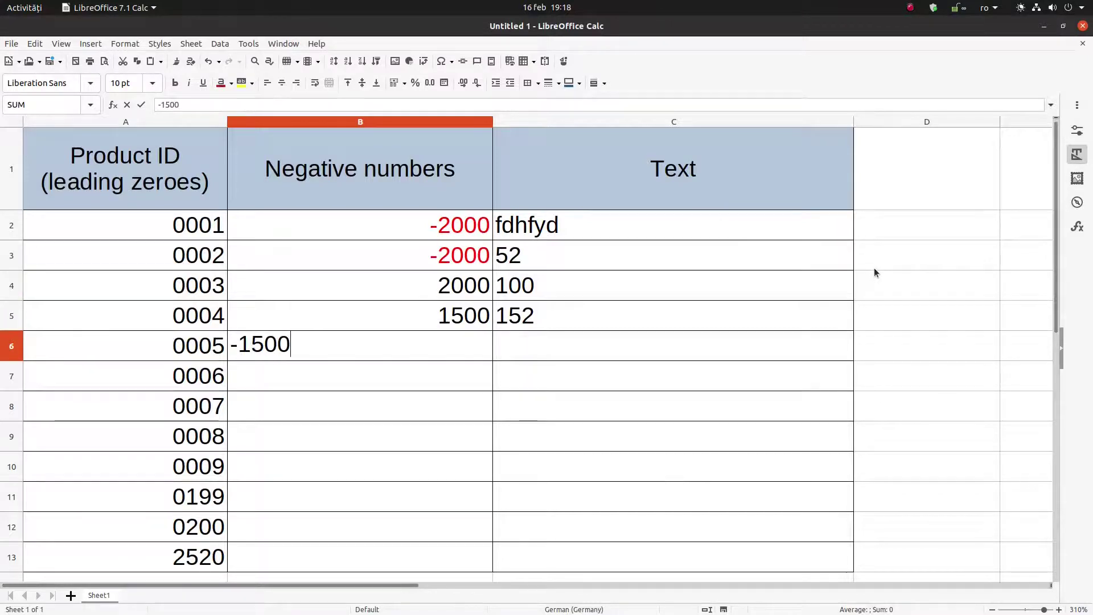
{"action": "key", "text": "Return"}
{"action": "key", "text": "Up"}
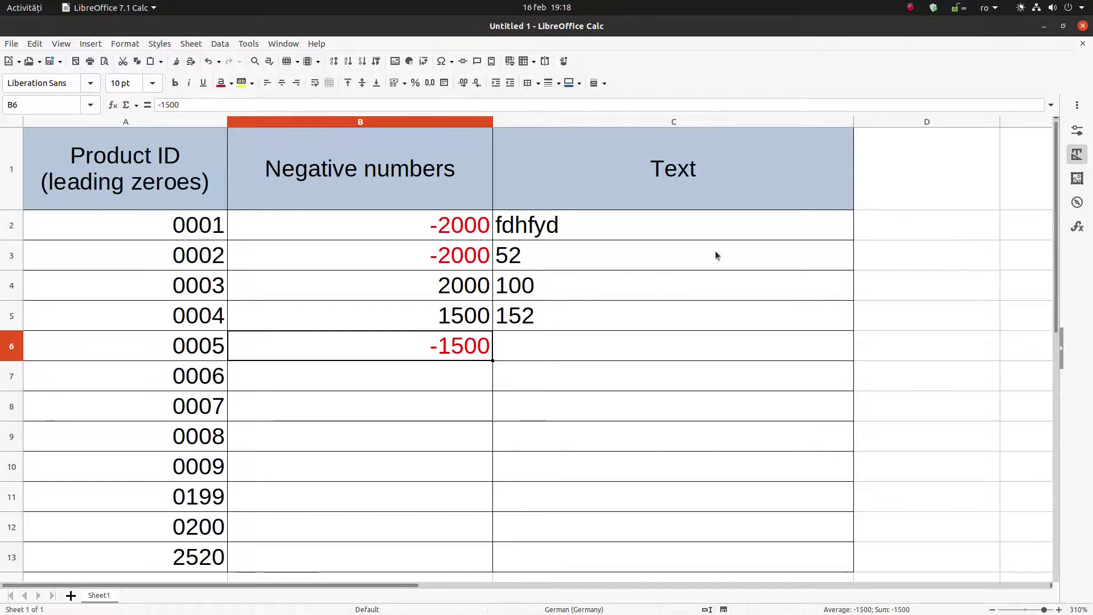
- Format C6 as a plain Number and enter 56 there
{"action": "left_click", "coordinate": [644, 268]}
{"action": "key", "text": "Down"}
{"action": "key", "text": "Down"}
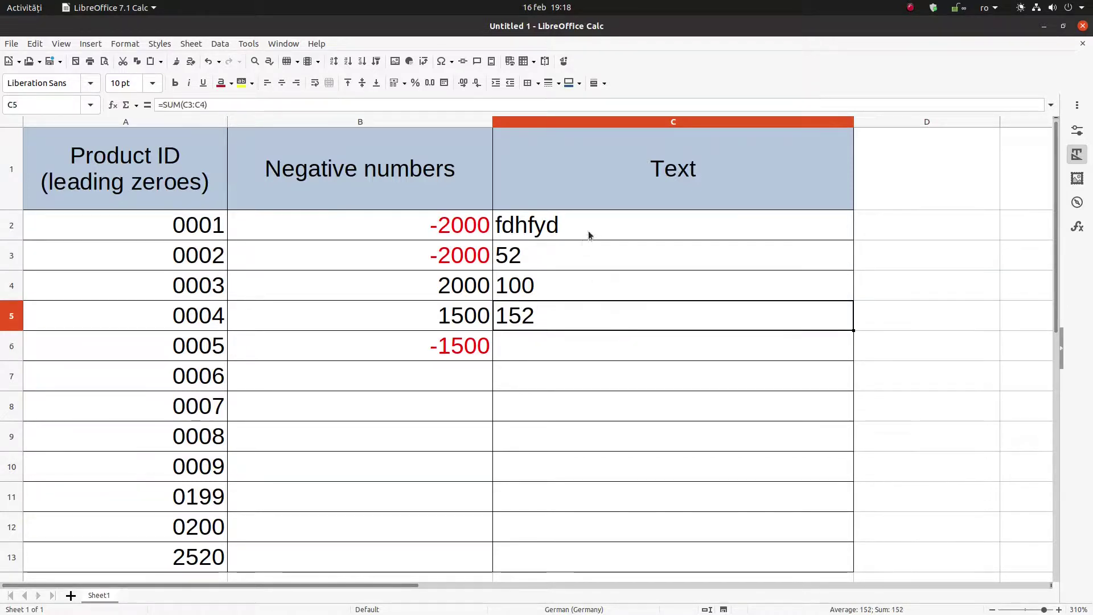
{"action": "left_click_drag", "start_coordinate": [589, 231], "coordinate": [586, 321]}
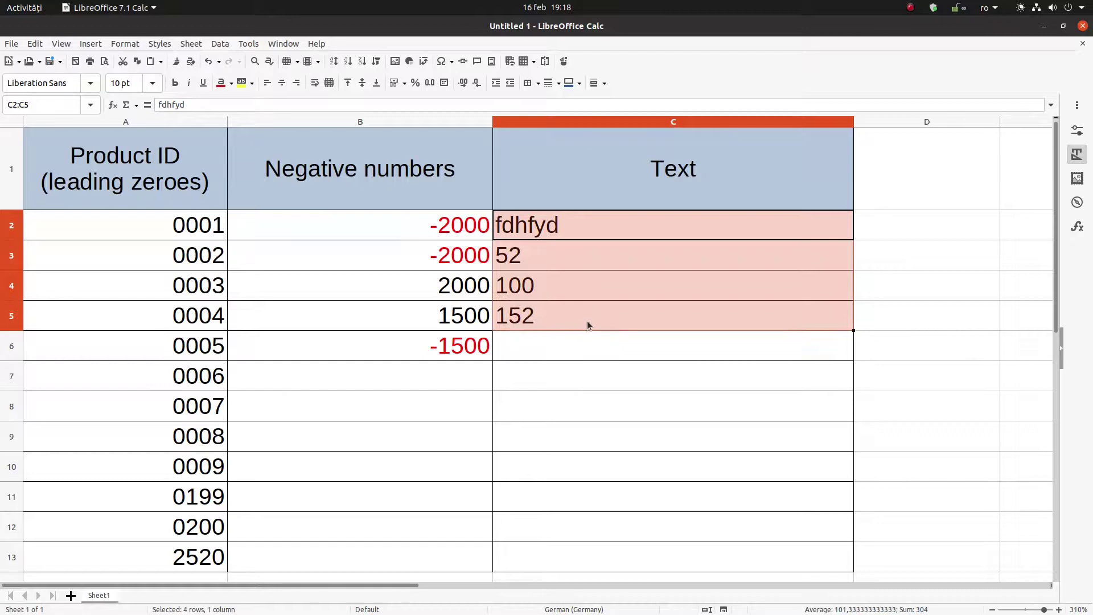
{"action": "left_click", "coordinate": [580, 348]}
{"action": "right_click", "coordinate": [580, 349]}
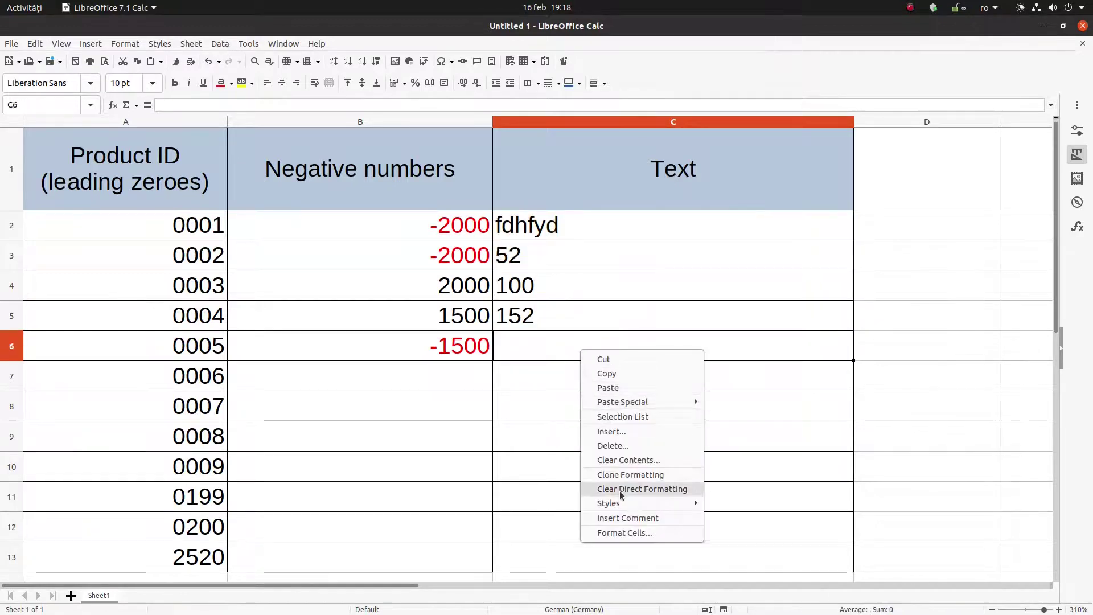
{"action": "left_click", "coordinate": [621, 532]}
{"action": "scroll", "coordinate": [410, 256], "scroll_direction": "up", "scroll_amount": 2}
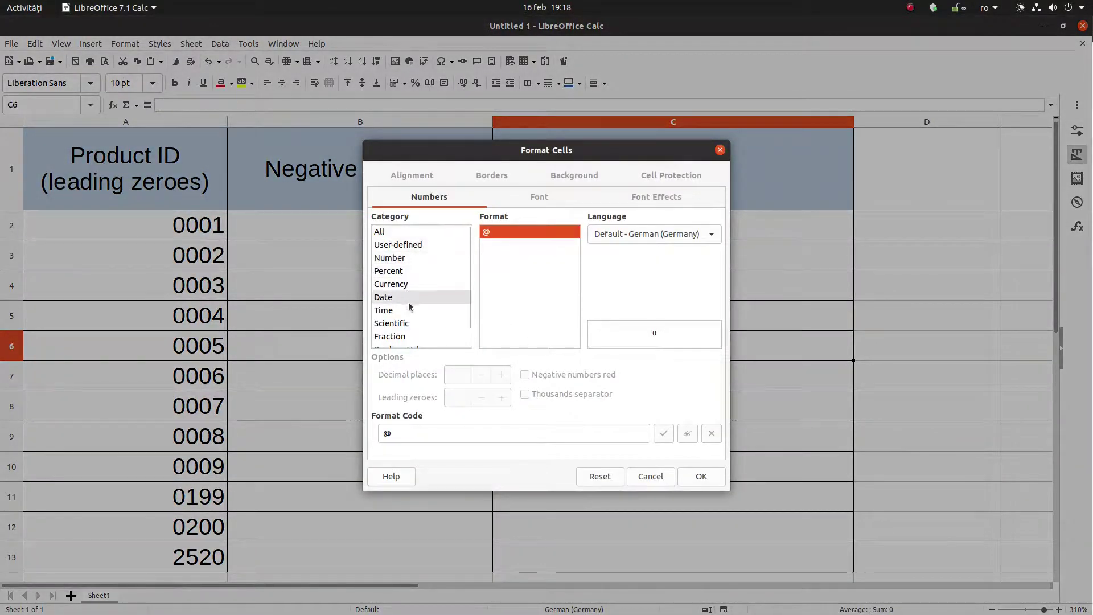
{"action": "left_click", "coordinate": [415, 259]}
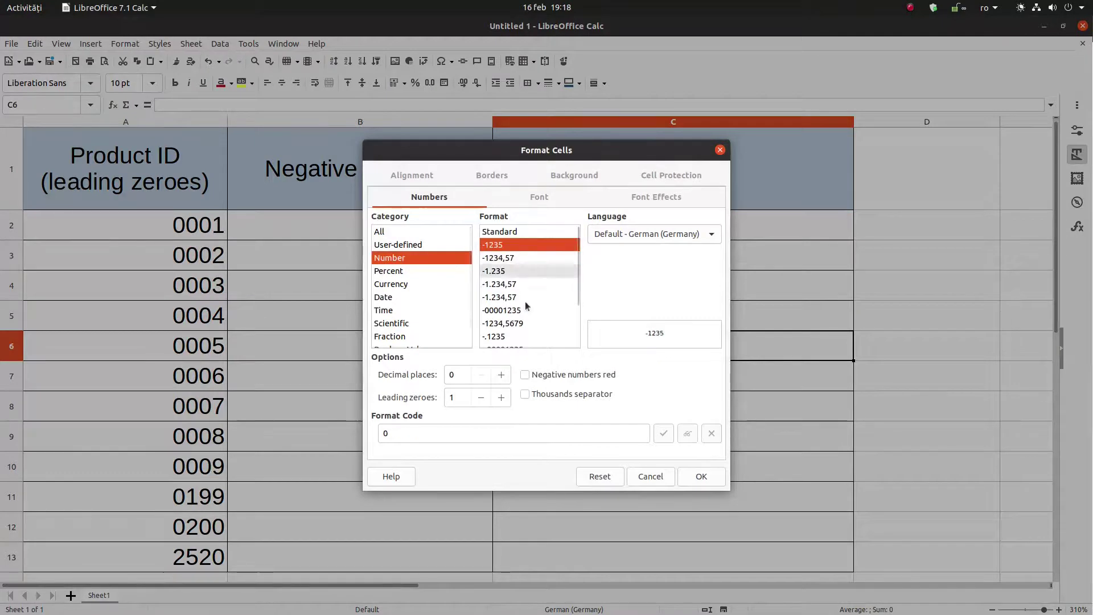
{"action": "left_click", "coordinate": [704, 475]}
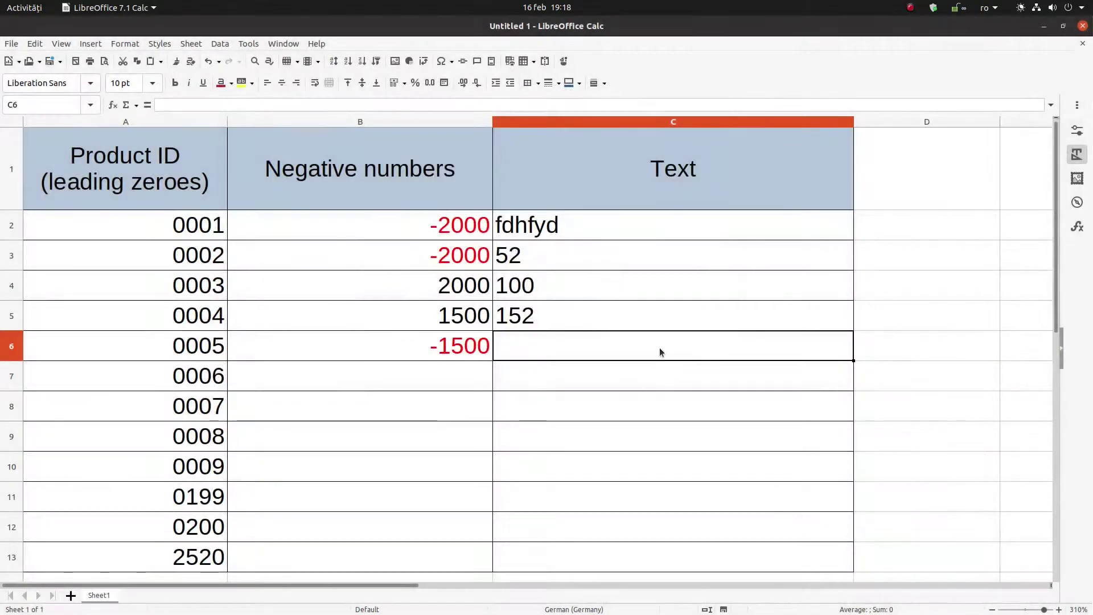
{"action": "type", "text": "56"}
{"action": "key", "text": "Return"}
{"action": "left_click", "coordinate": [667, 337]}
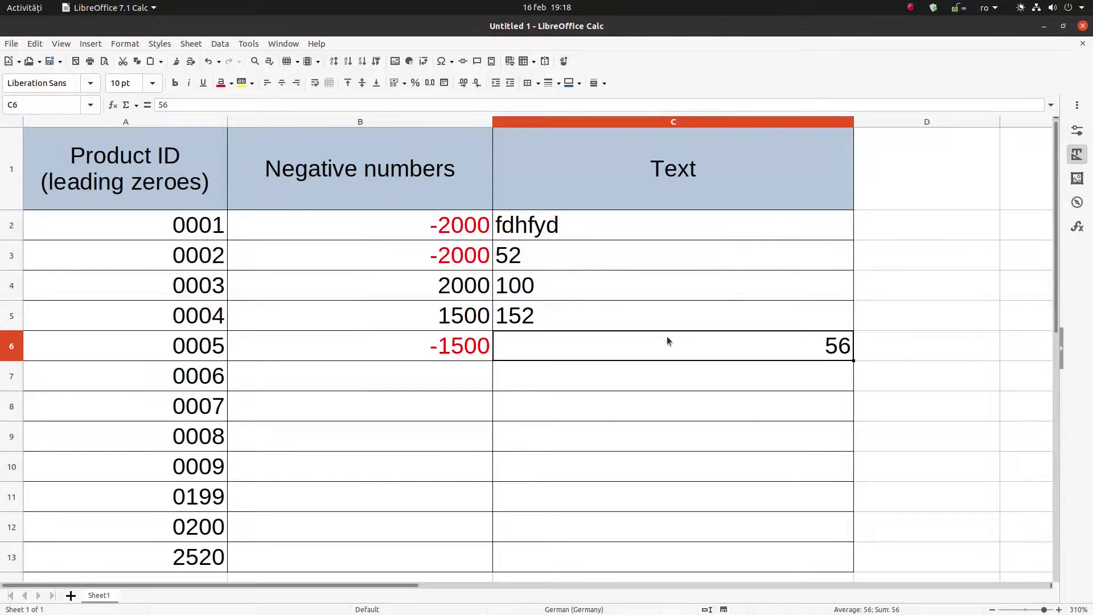
- Confirm C7 keeps its Text format and enter 1515 as text
{"action": "left_click", "coordinate": [672, 380]}
{"action": "right_click", "coordinate": [574, 381]}
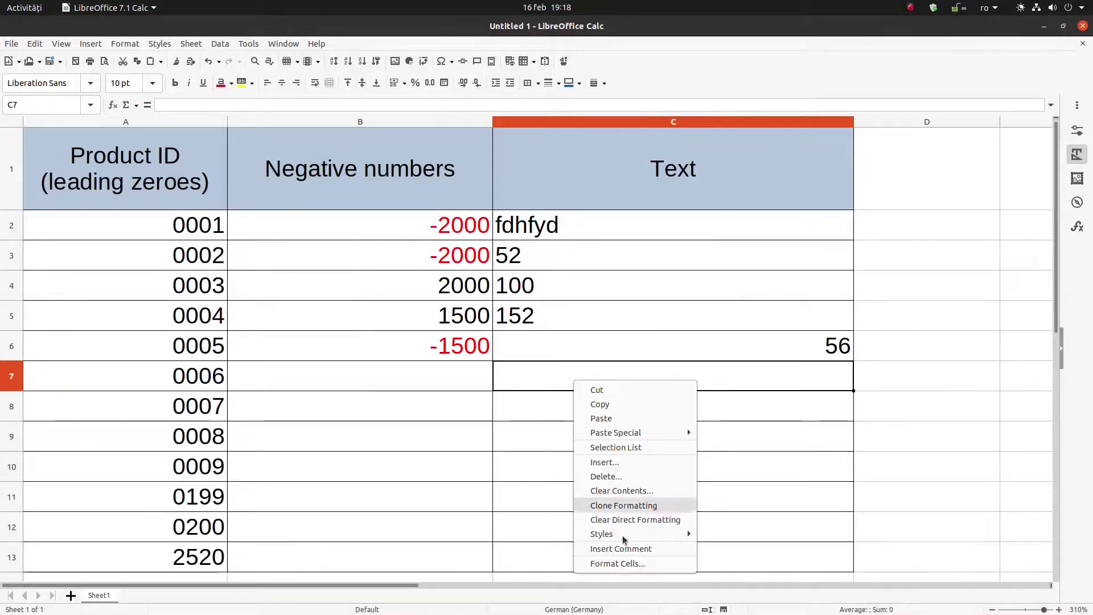
{"action": "left_click", "coordinate": [629, 563]}
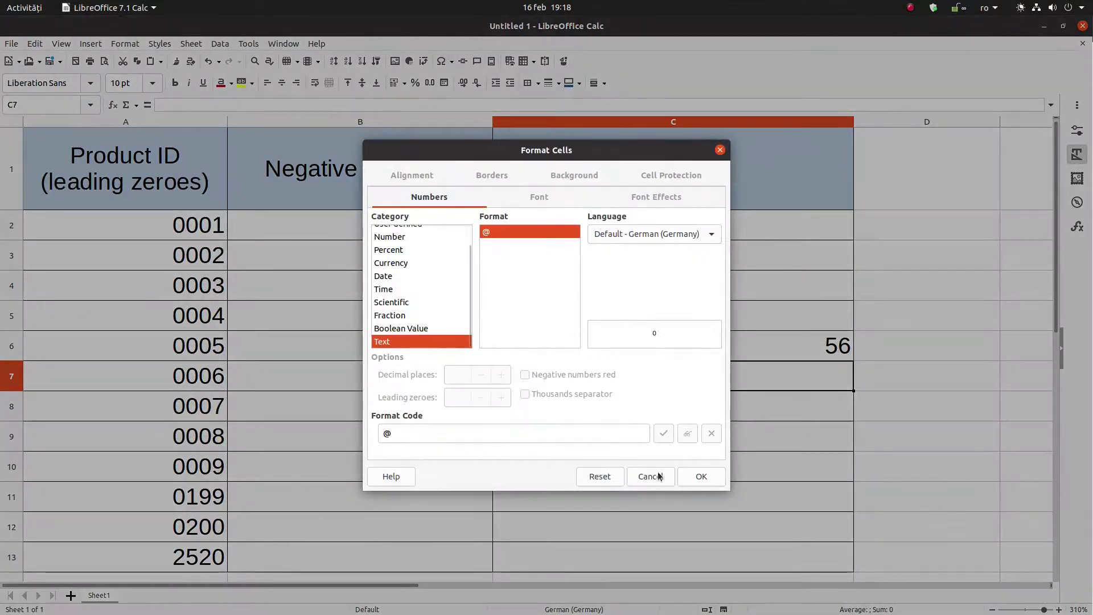
{"action": "left_click", "coordinate": [658, 476]}
{"action": "type", "text": "1515"}
{"action": "key", "text": "Return"}
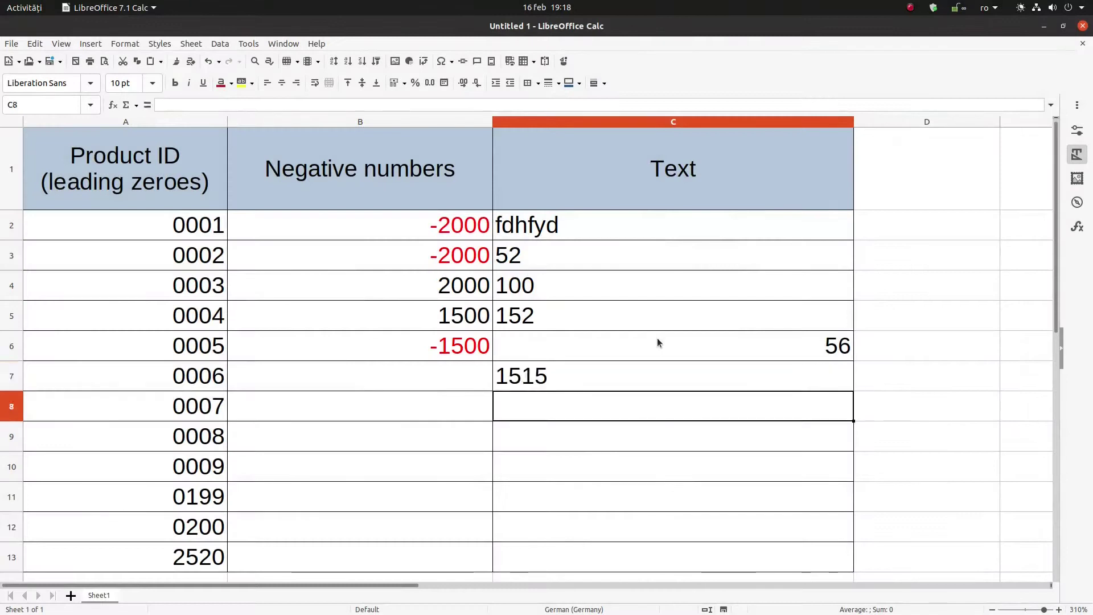
{"action": "key", "text": "Up"}
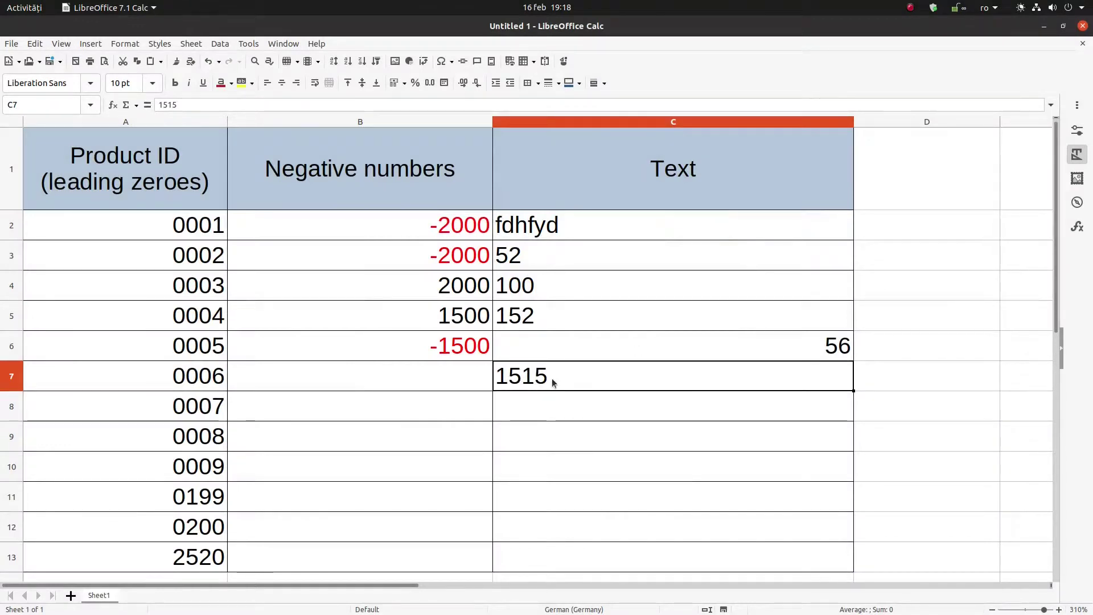
{"action": "left_click", "coordinate": [720, 359]}
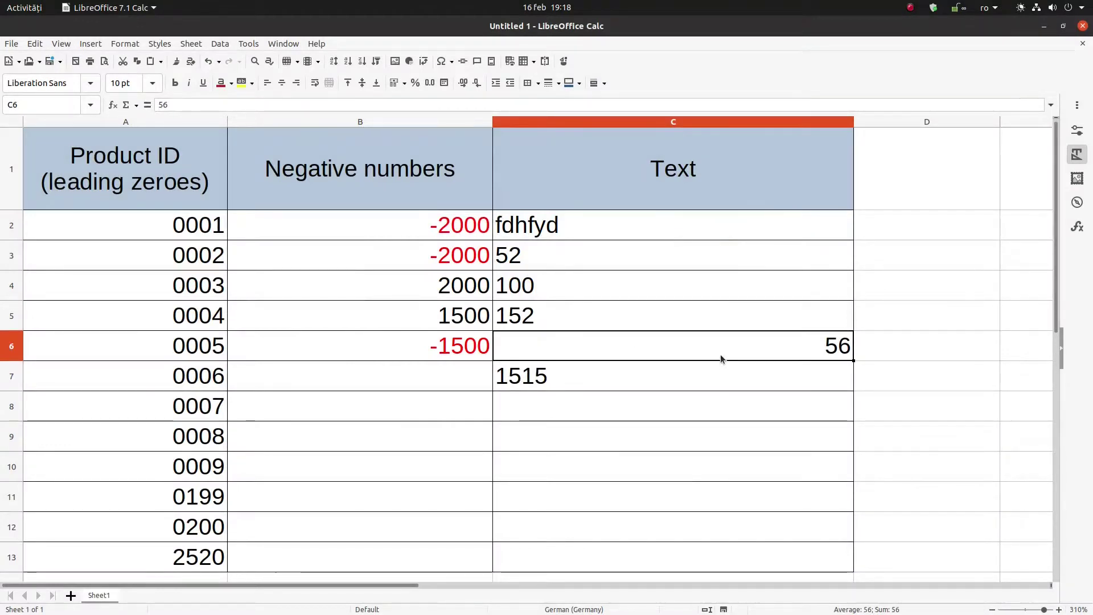
- Re-enter the 56 in C6 as apostrophe-prefixed, left-aligned text
{"action": "double_click", "coordinate": [804, 348]}
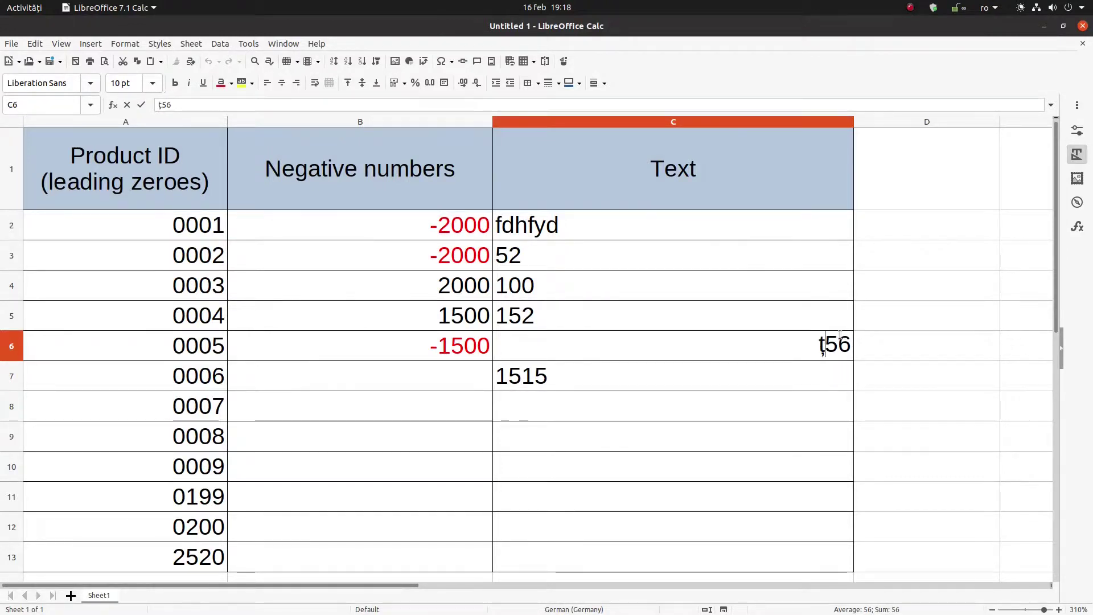
{"action": "key", "text": "BackSpace"}
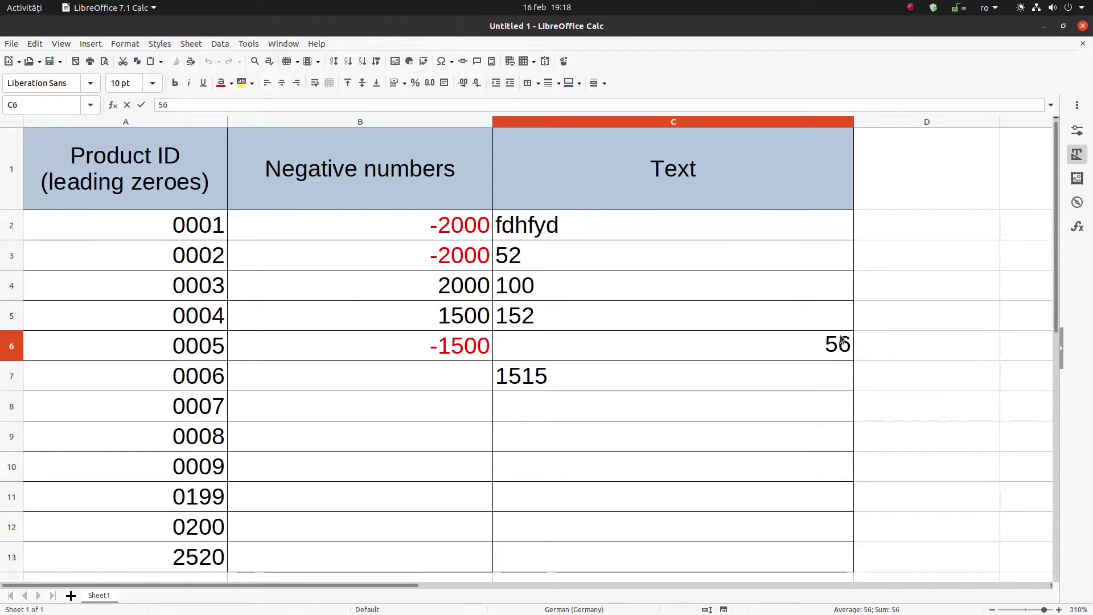
{"action": "key", "text": "Return"}
{"action": "key", "text": "Up"}
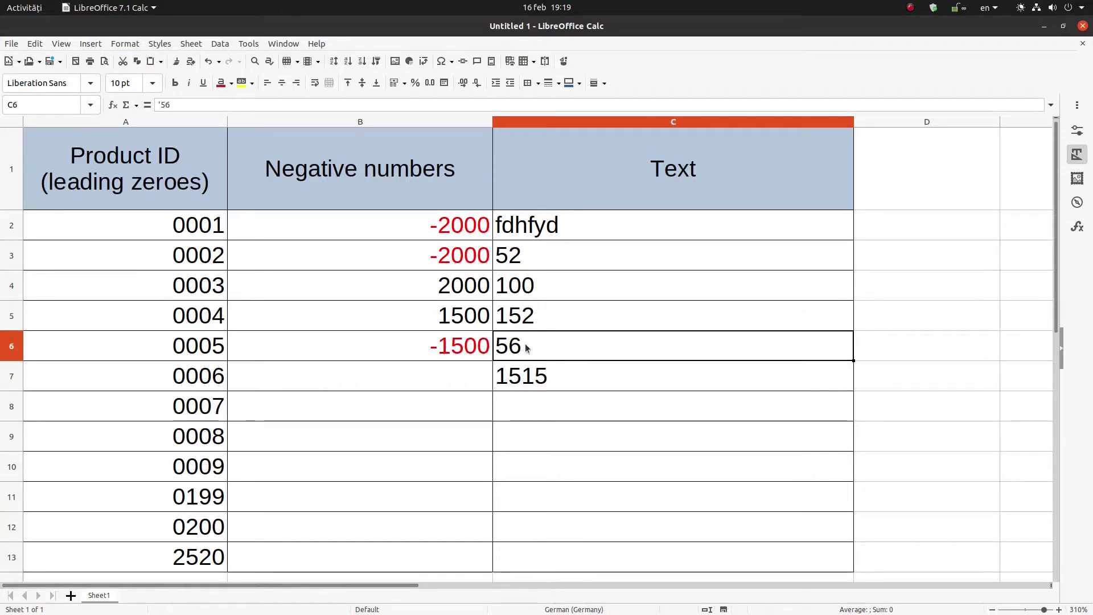
- Inspect C7 and the =SUM(C3:C4) formula in C5, leaving them unchanged
{"action": "left_click", "coordinate": [532, 375]}
{"action": "left_click", "coordinate": [528, 356]}
{"action": "left_click", "coordinate": [540, 320]}
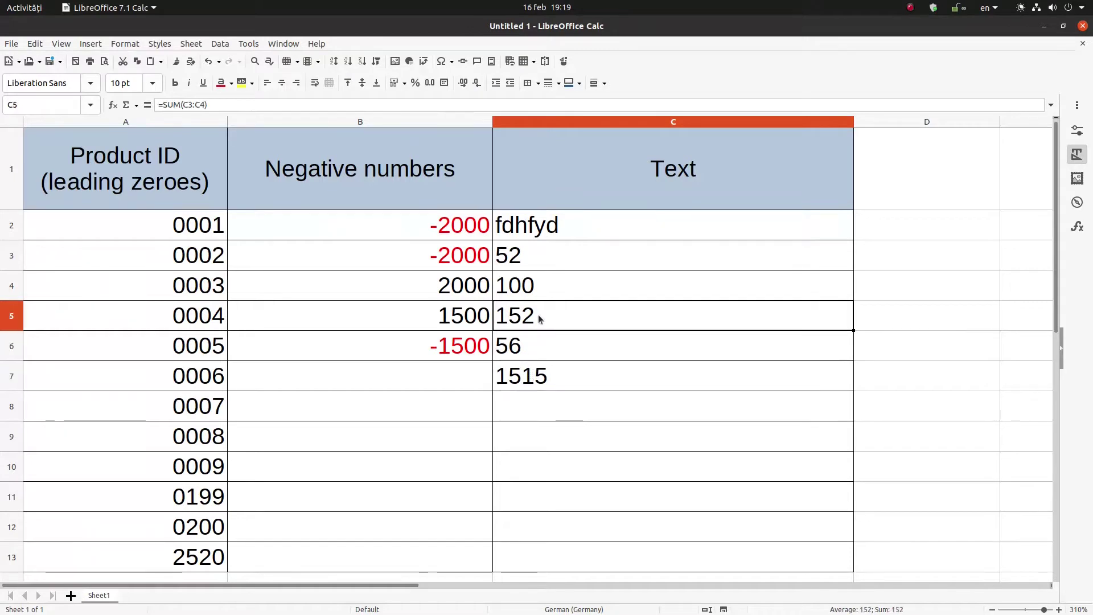
{"action": "double_click", "coordinate": [523, 316]}
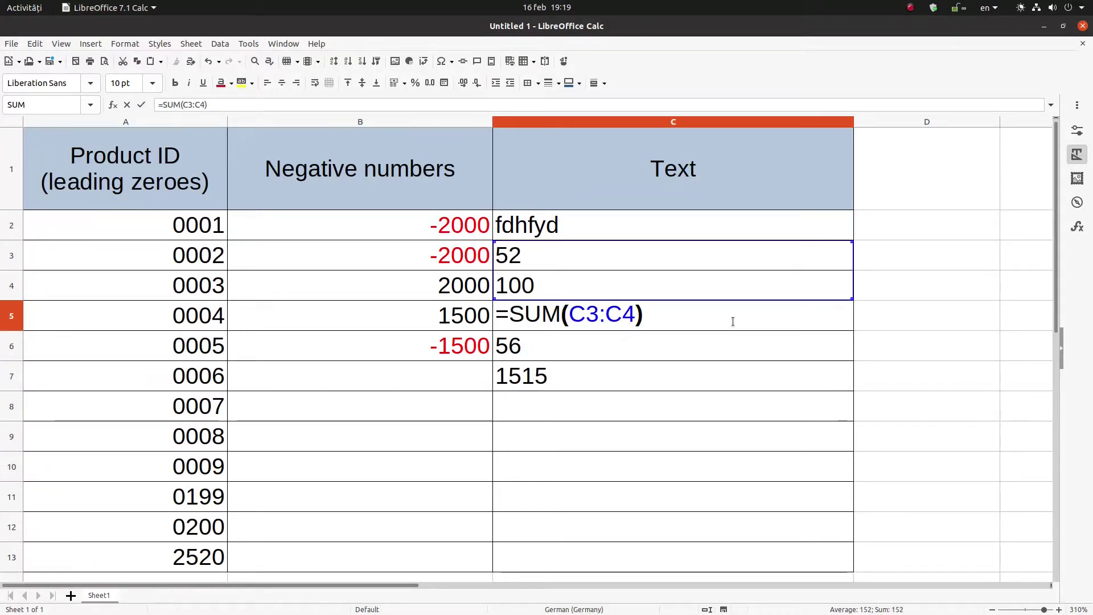
{"action": "key", "text": "Return"}
{"action": "left_click", "coordinate": [630, 308]}
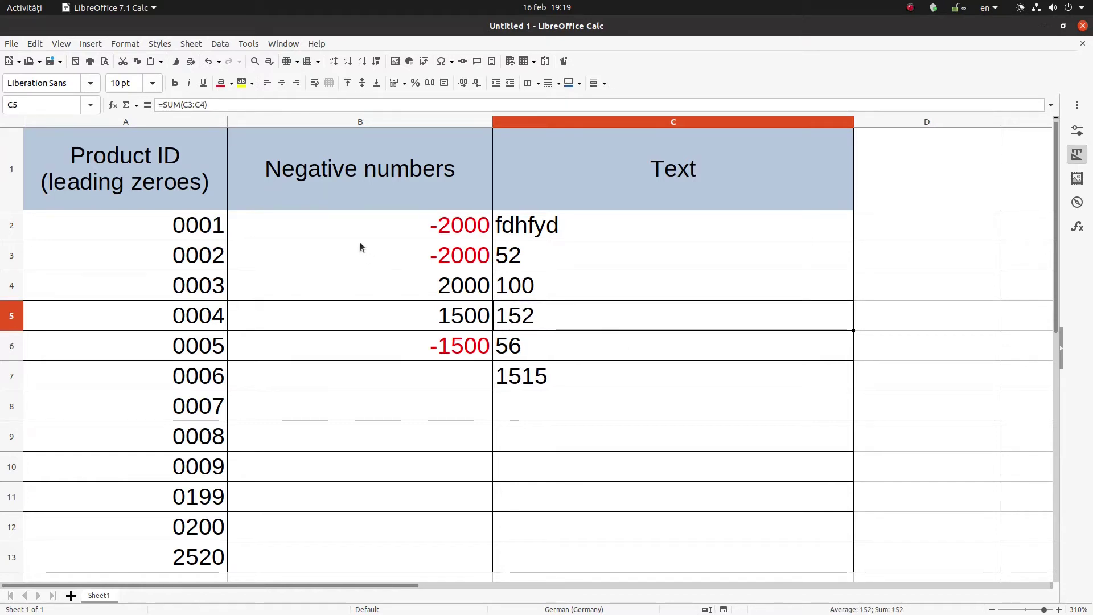
- Show the About LibreOffice dialog from the Help menu, revealing version 7.1.0.3
{"action": "left_click", "coordinate": [316, 45]}
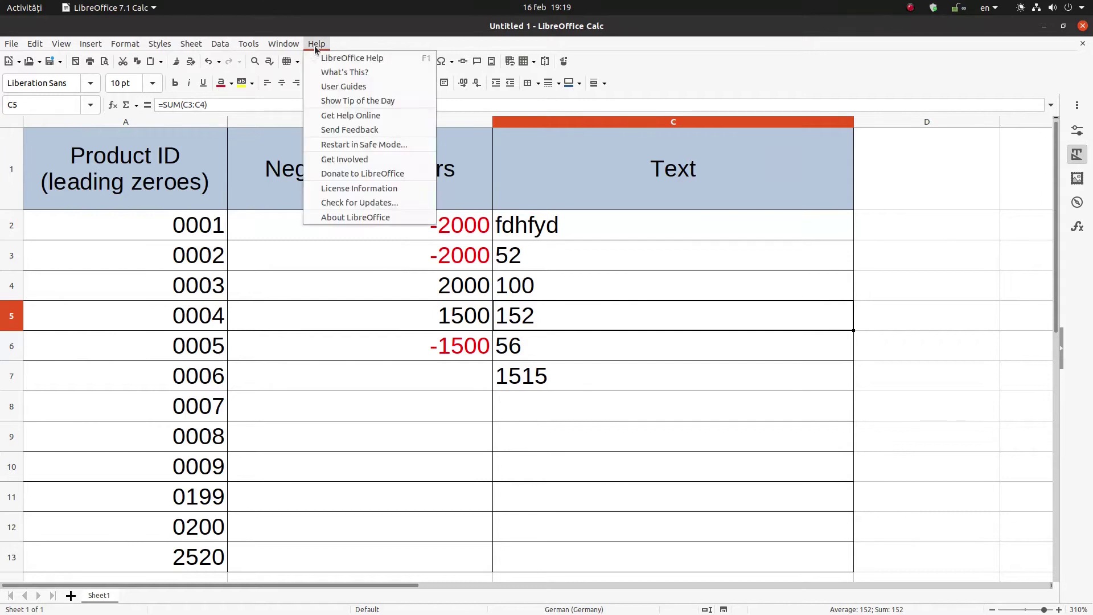
{"action": "left_click", "coordinate": [330, 217]}
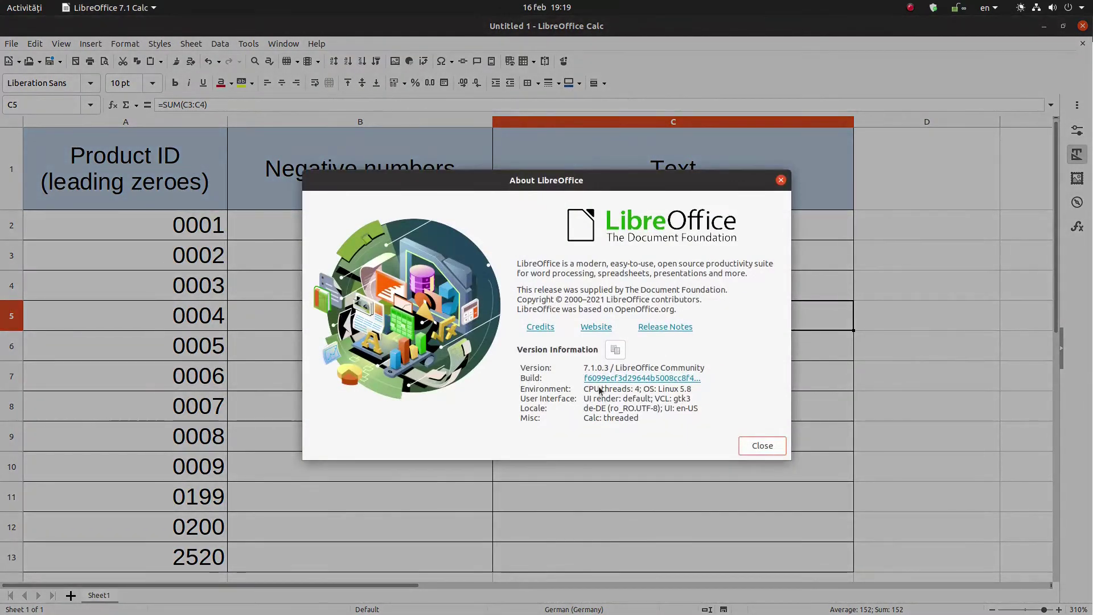